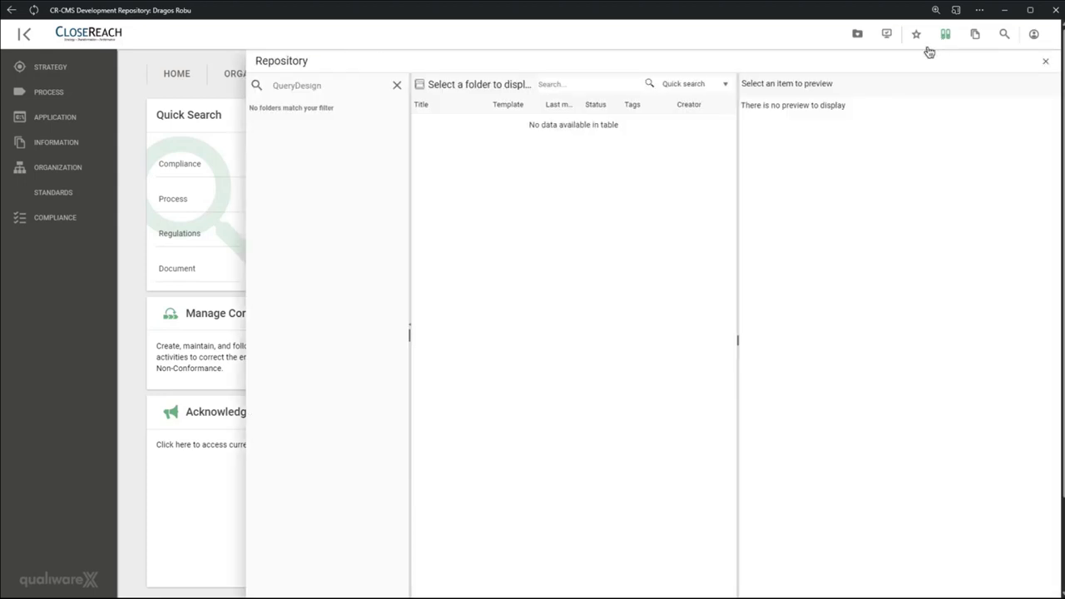
Clear the repository folder filter and filter the folders for QueryDesign again
left_click_drag(344, 91, 267, 94)
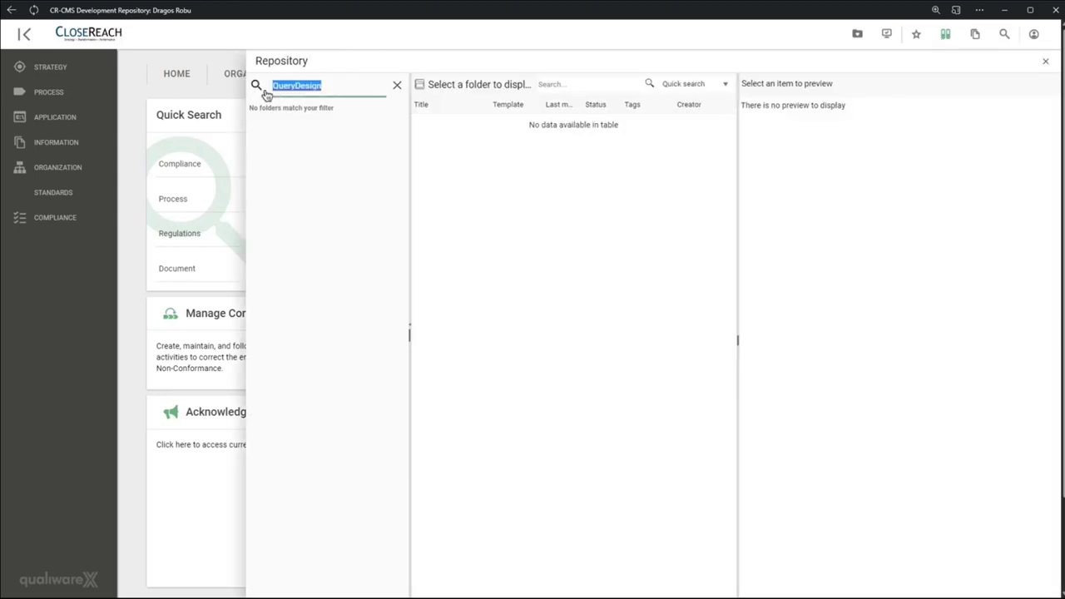
key("BackSpace")
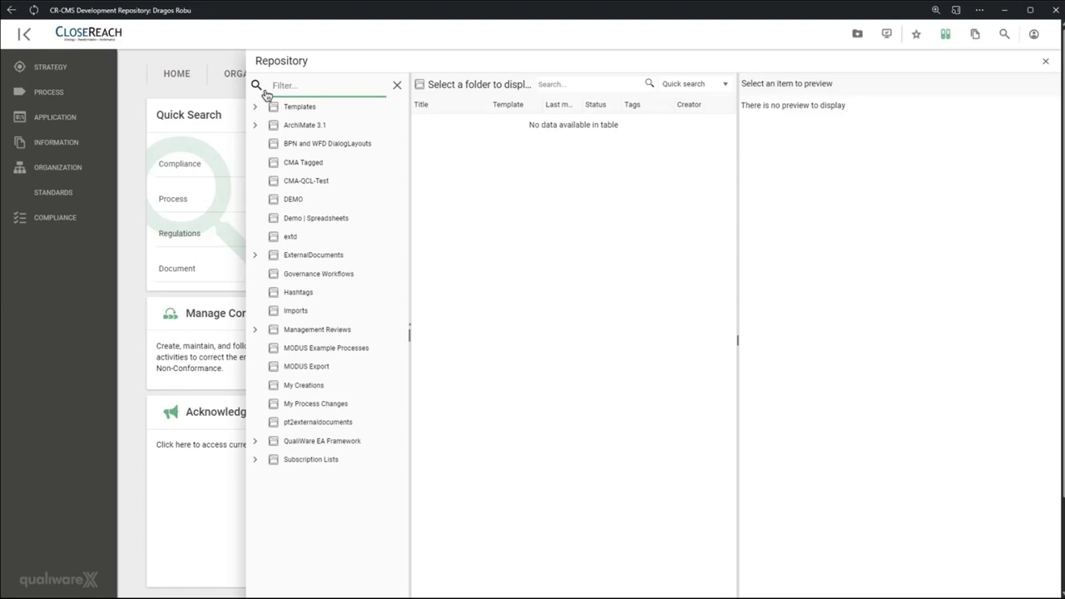
type("QueryDesign")
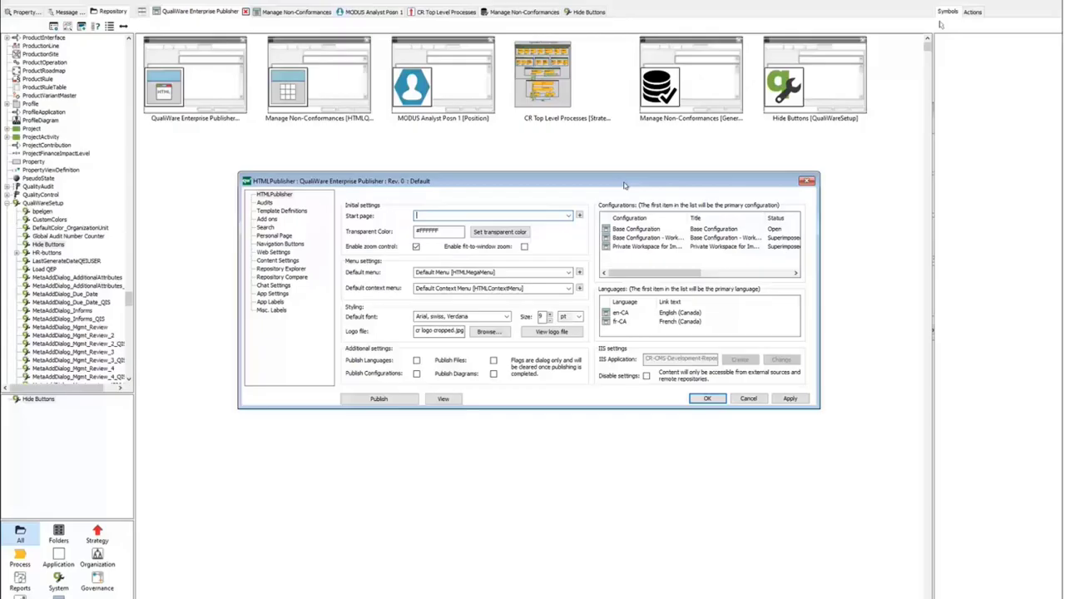
In the QualiWare Enterprise Publisher's HTMLPublisher settings, add QueryDesign below QualityControl in the Repository Explorer templates list
left_click_drag(626, 183, 620, 191)
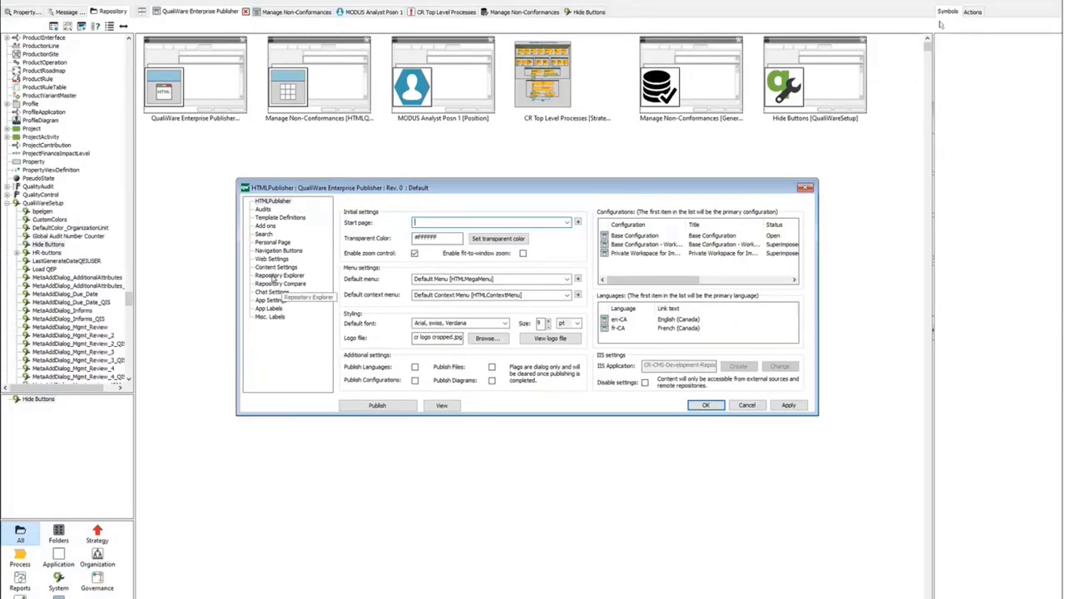
left_click(278, 276)
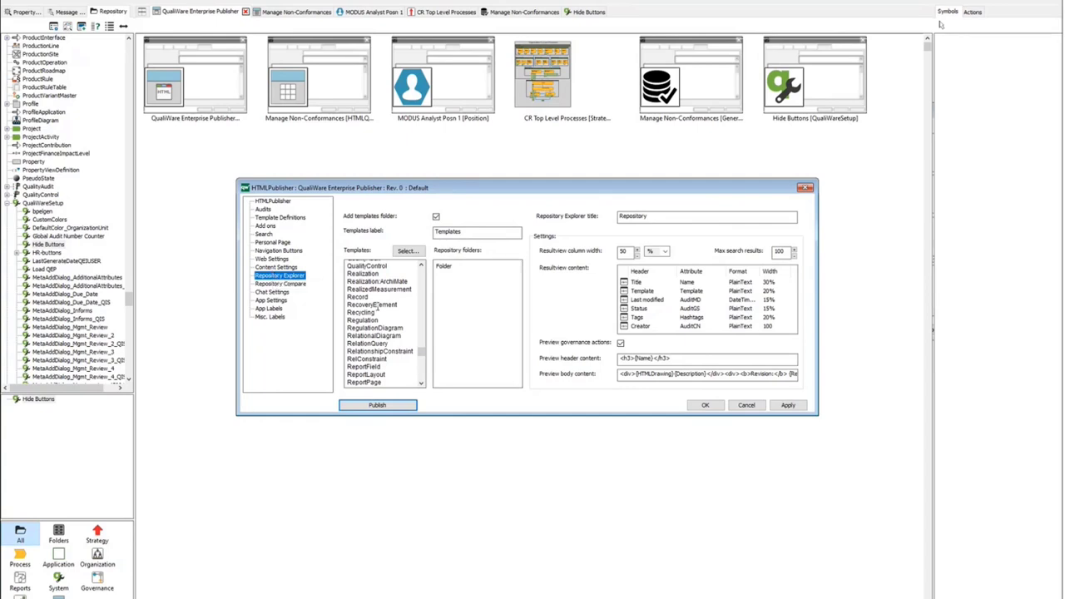
scroll(379, 312, "down", 3)
scroll(385, 323, "up", 10)
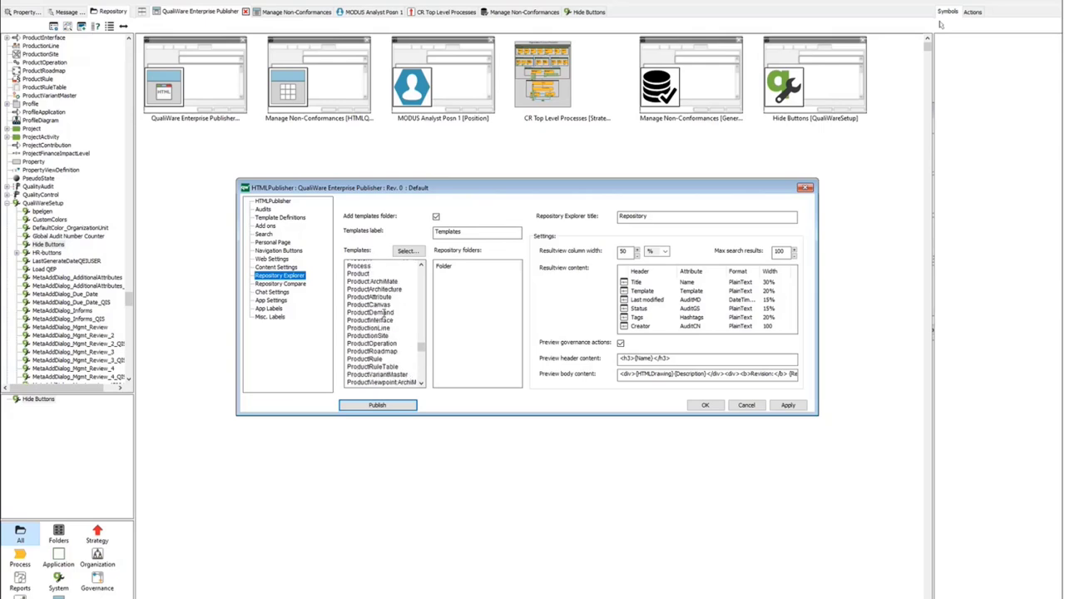
scroll(382, 313, "down", 3)
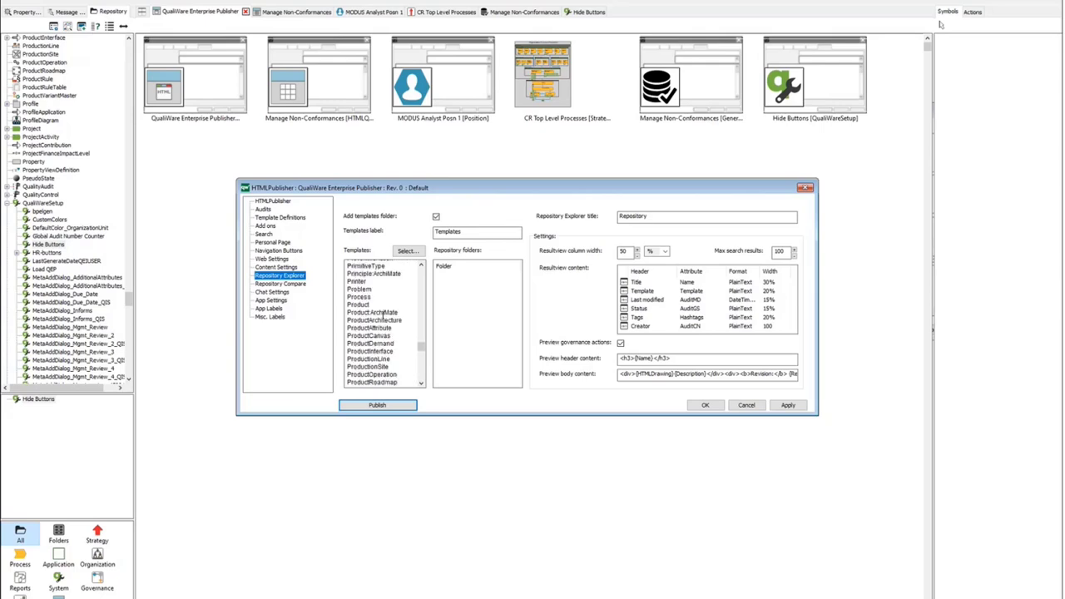
scroll(382, 313, "up", 2)
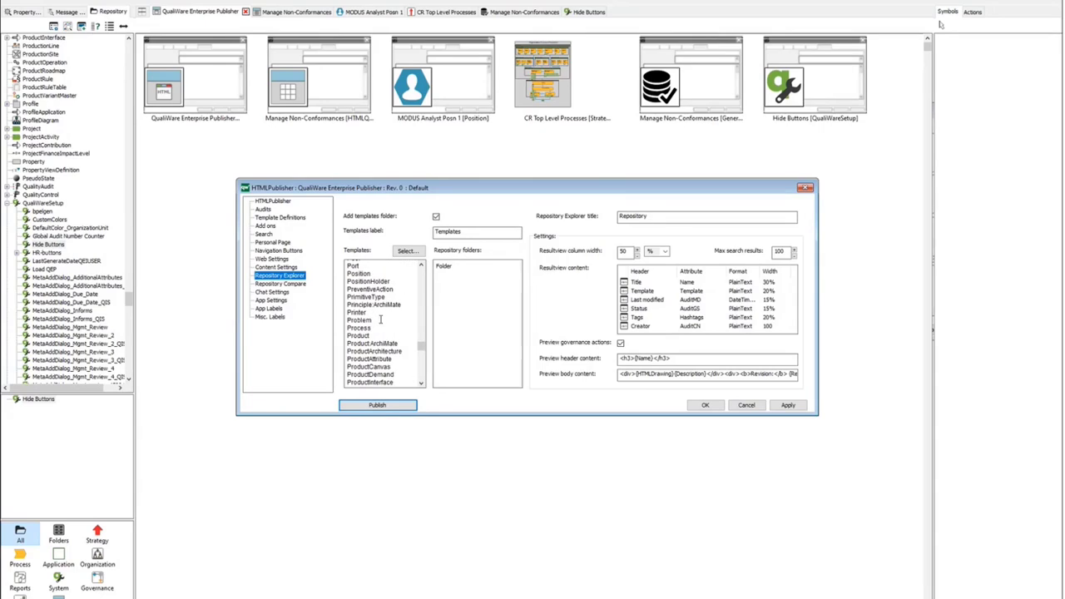
scroll(380, 319, "down", 3)
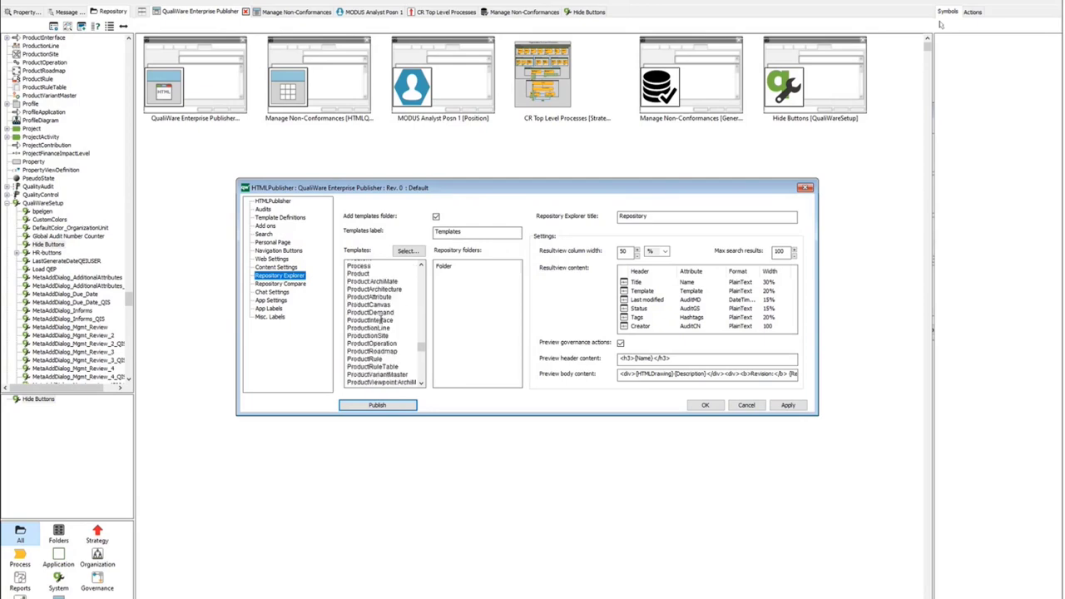
scroll(383, 320, "down", 8)
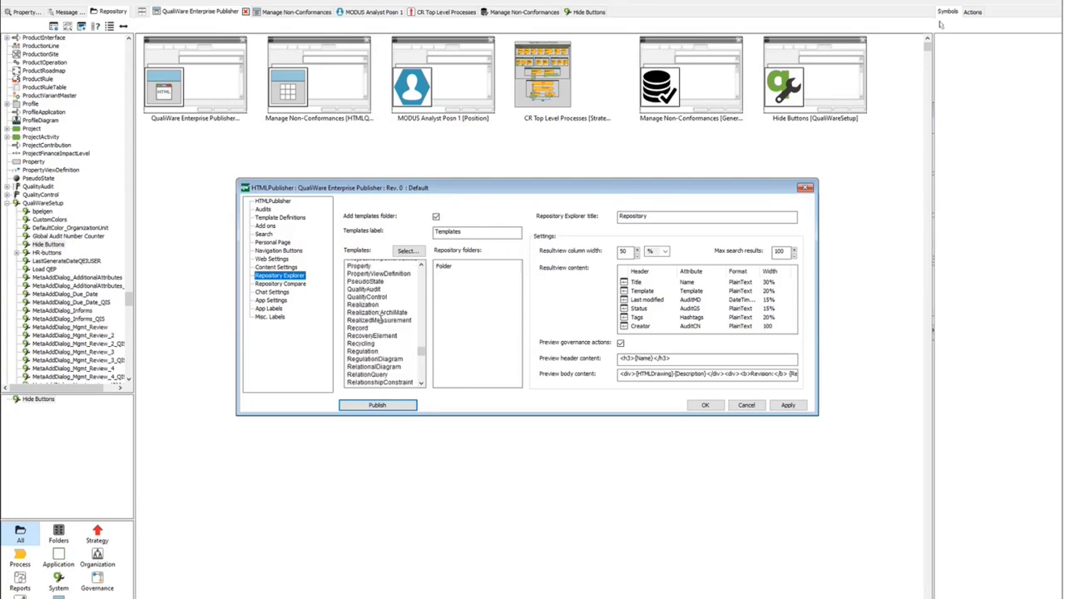
scroll(380, 322, "up", 2)
left_click(388, 323)
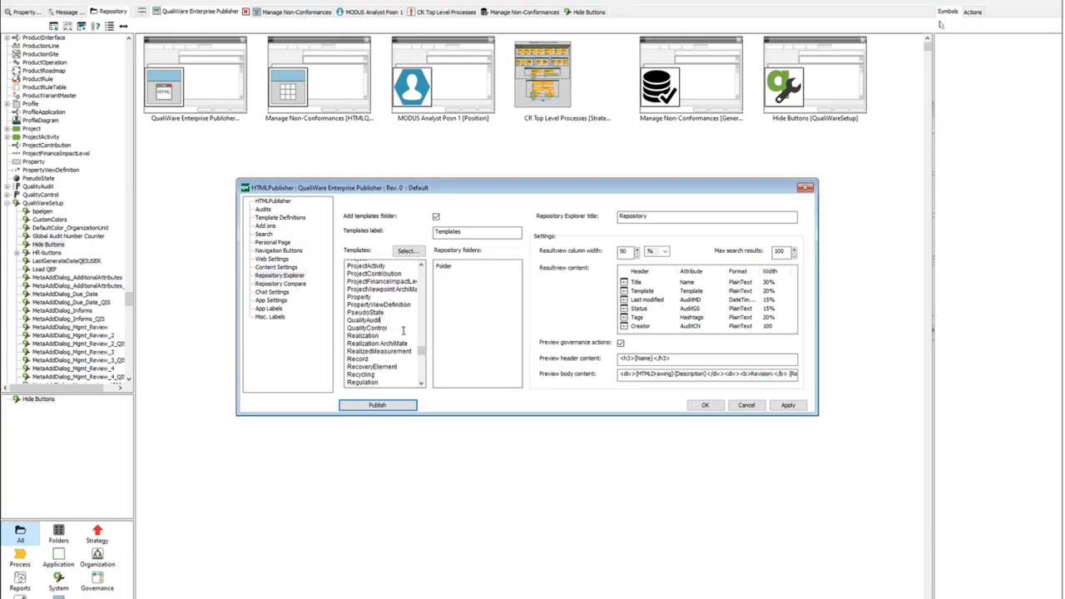
double_click(399, 329)
left_click(398, 332)
key("Return")
type("QueryDesign")
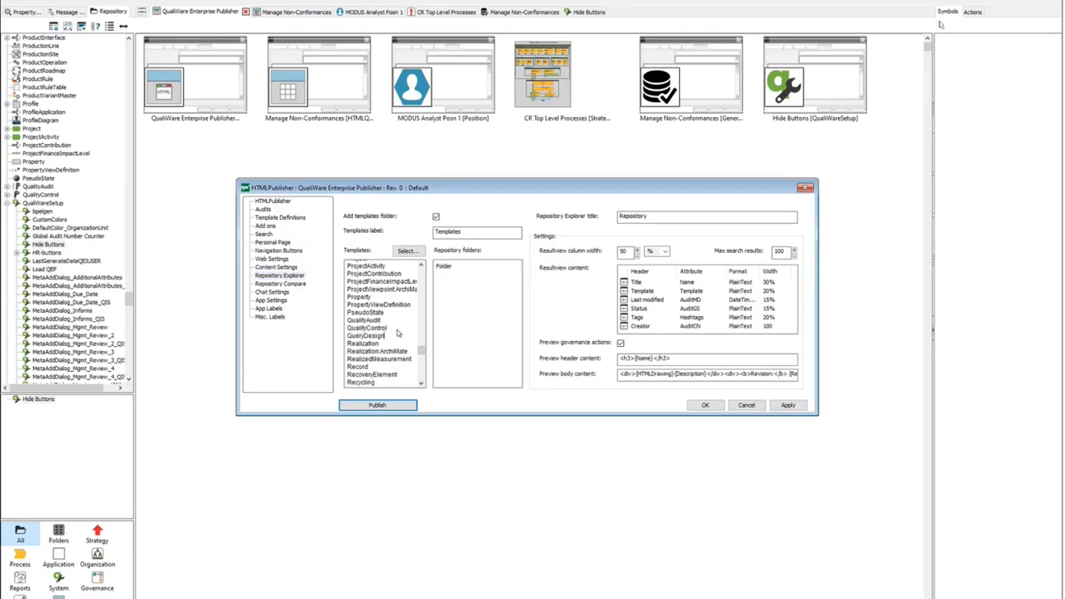
Apply the HTMLPublisher settings and publish them
left_click(788, 405)
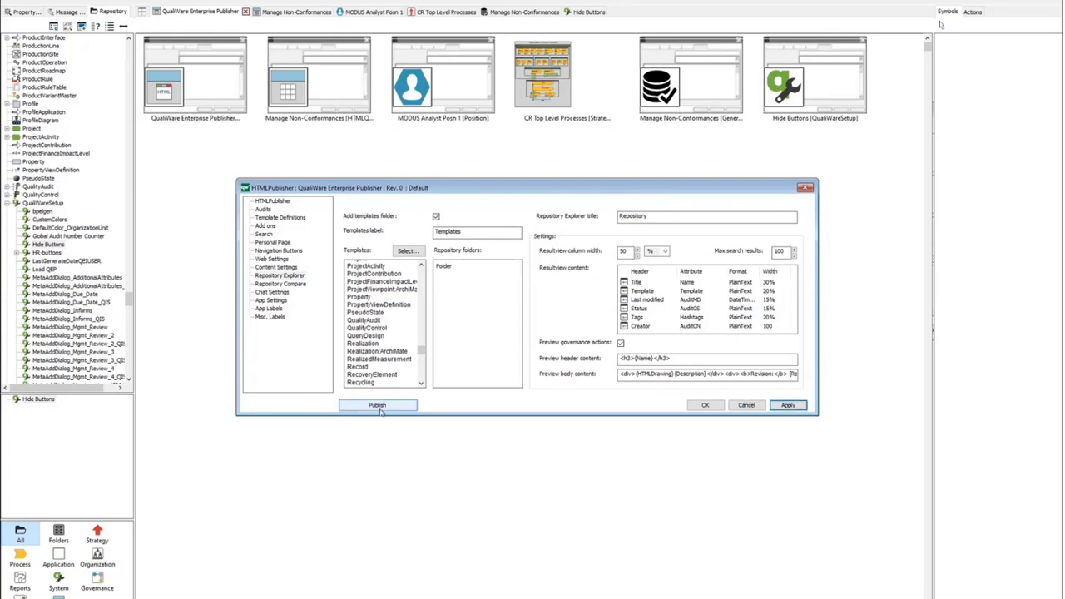
left_click(381, 409)
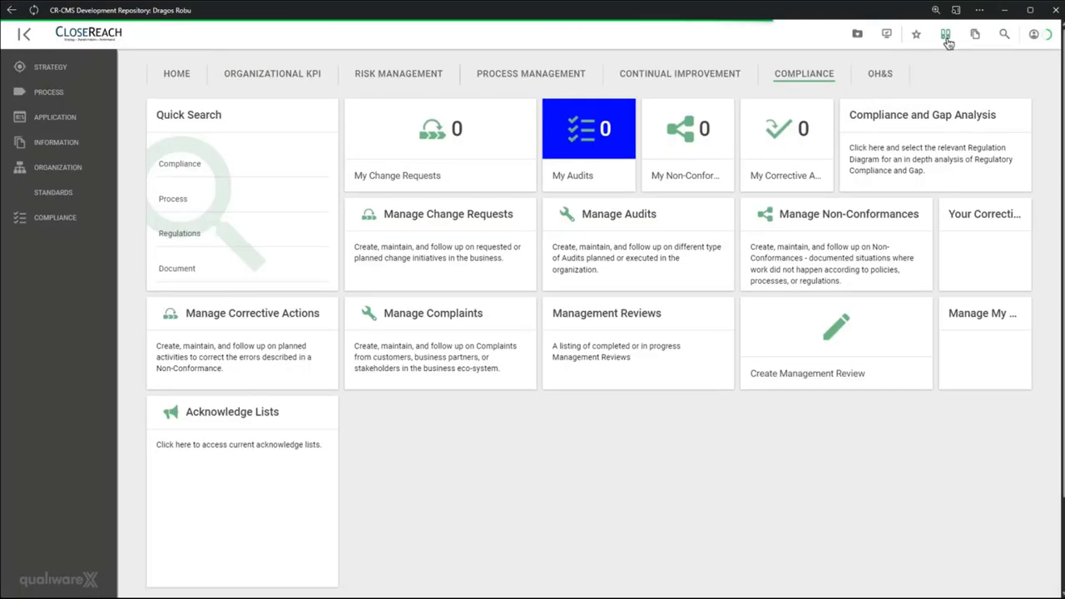
Switch to the published CloseReach site, filter its repository folders for querydesign and list the items of the QueryDesign template
left_click(946, 37)
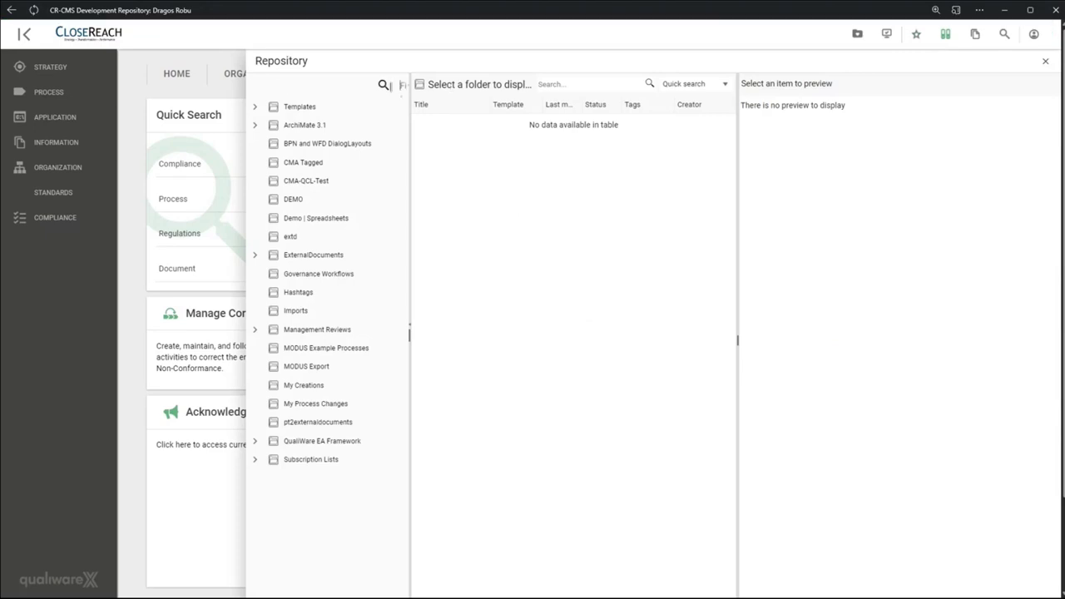
type("querydesign")
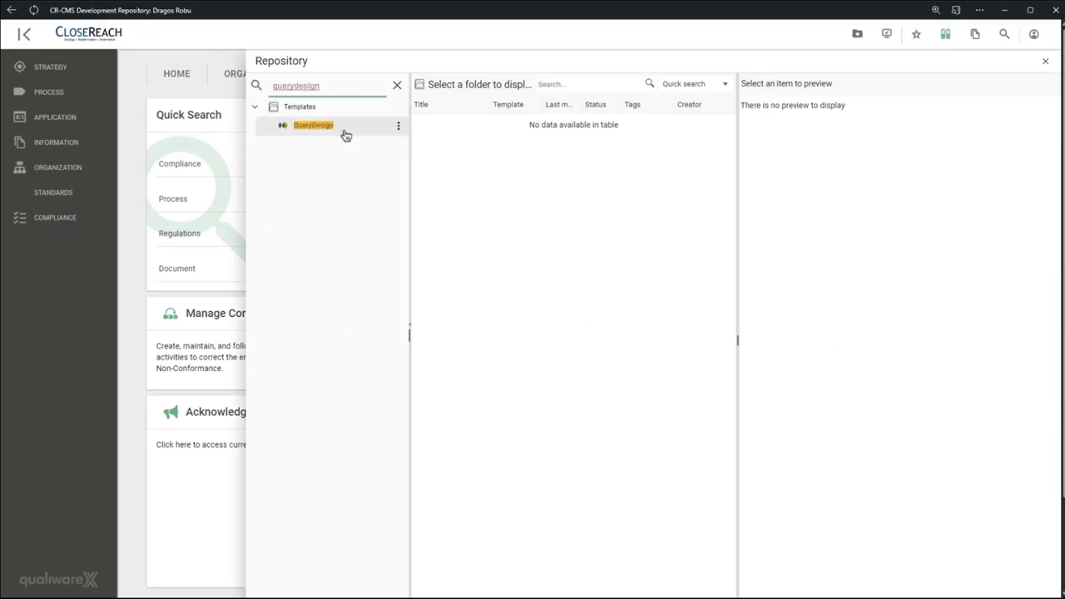
left_click(345, 134)
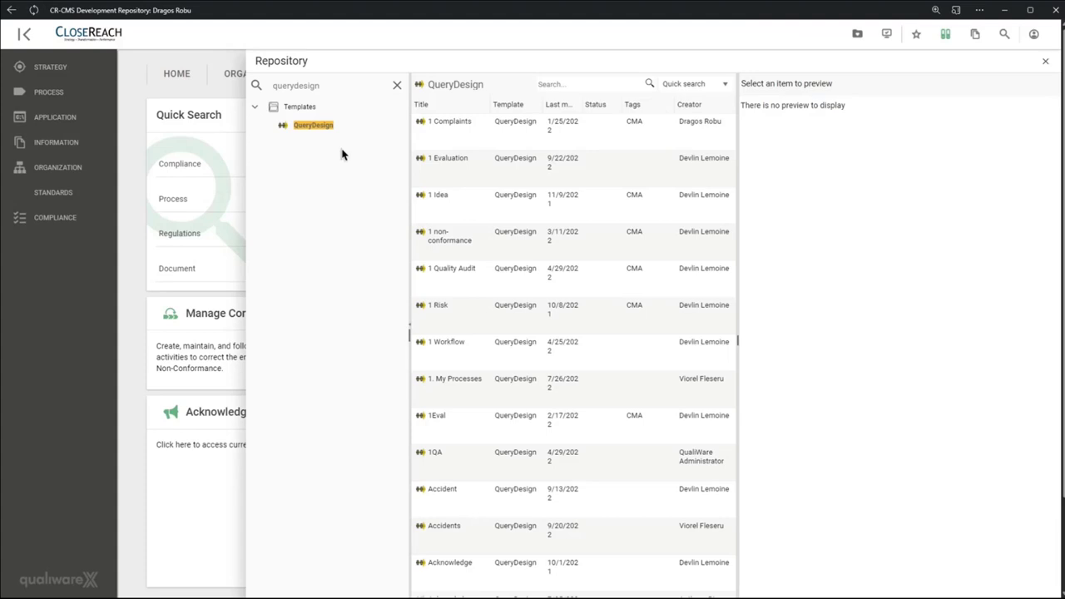
Run a full-text search for querydesign
left_click(1007, 35)
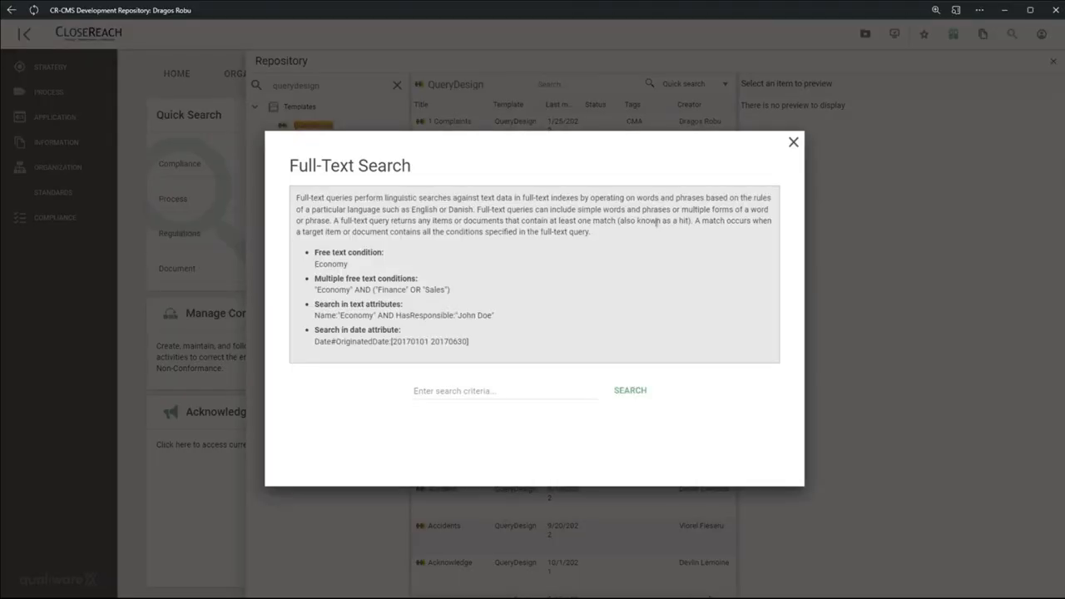
left_click(497, 386)
type("querydesign")
key("Return")
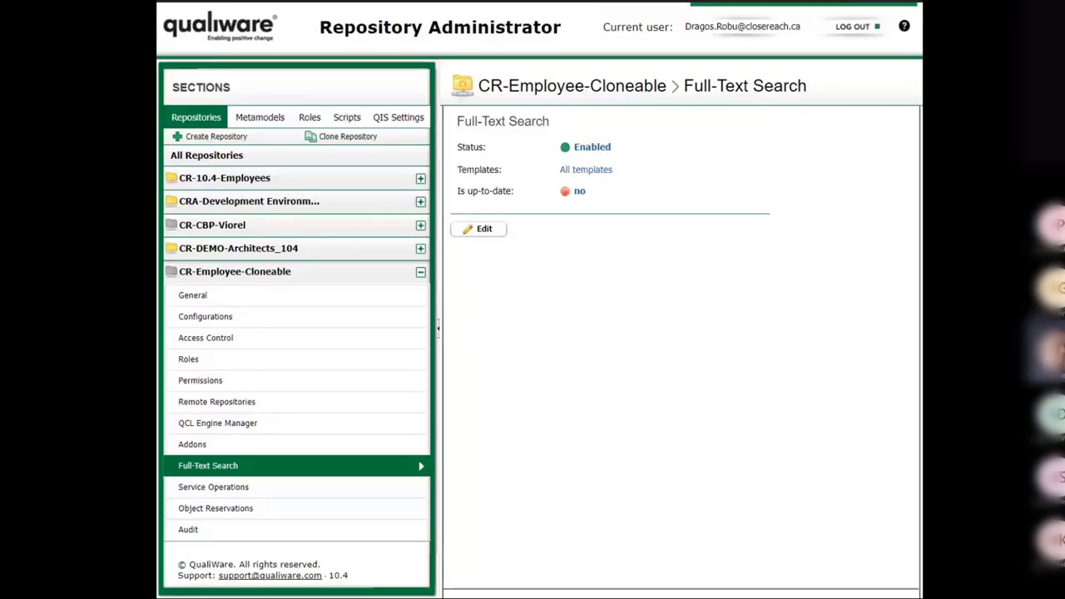
Switch to Repository Administrator and open the Full-Text Search settings of the CR-Employee-Cloneable repository for editing
left_click(248, 275)
left_click(249, 275)
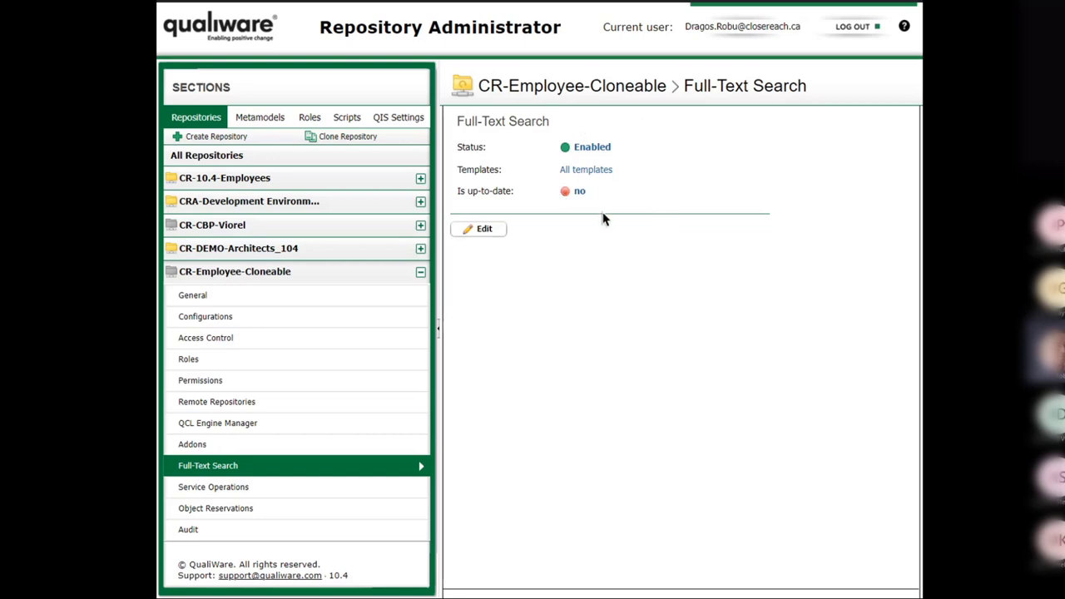
left_click(480, 229)
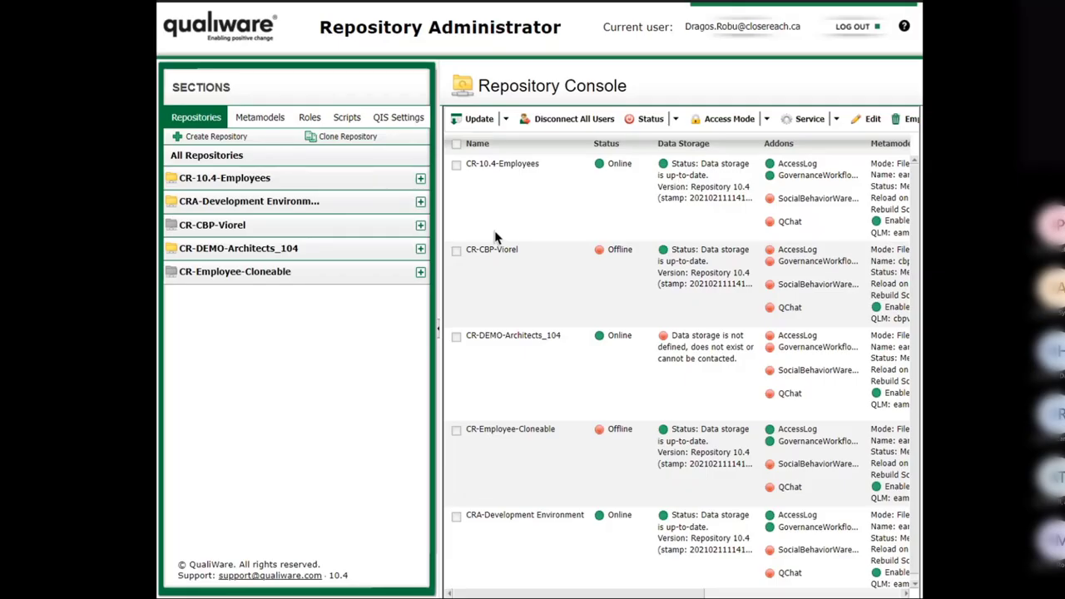
left_click(292, 273)
left_click(243, 474)
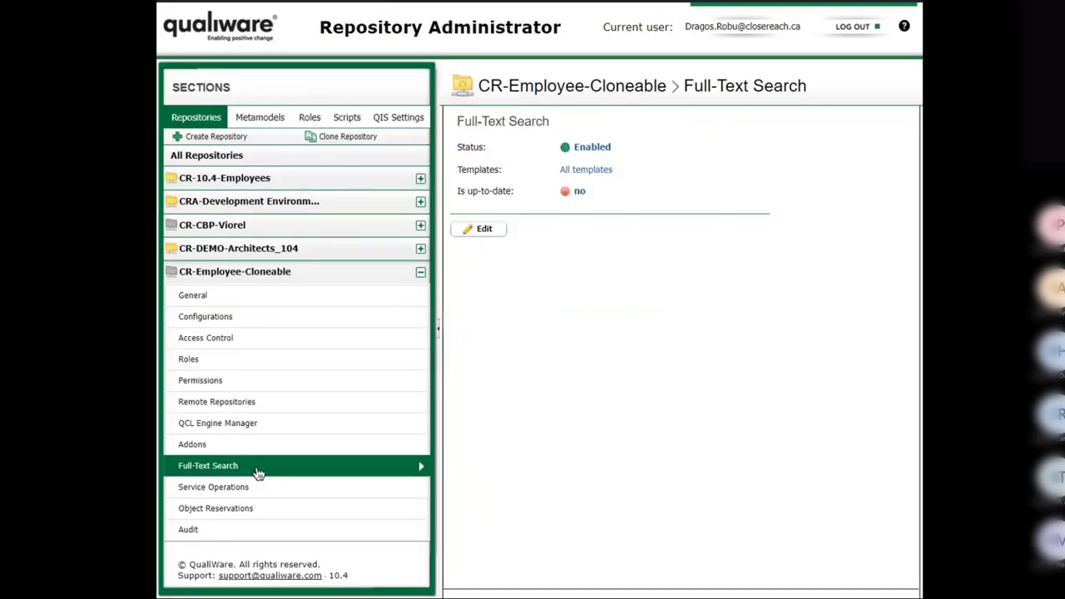
left_click(485, 231)
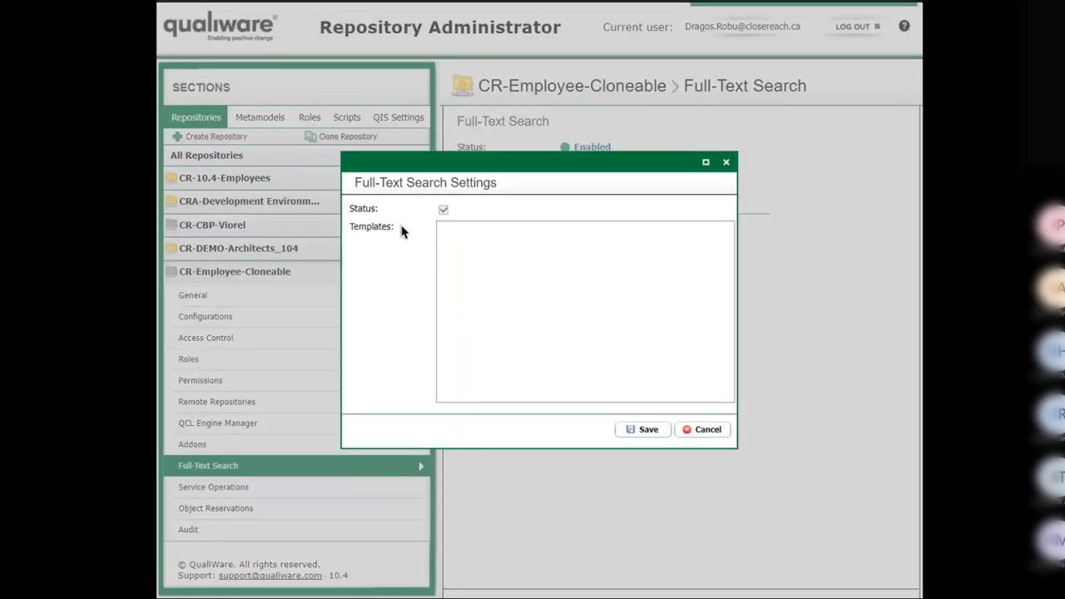
Try limiting the full-text search to the BusinessProcess and Activity templates
left_click(450, 241)
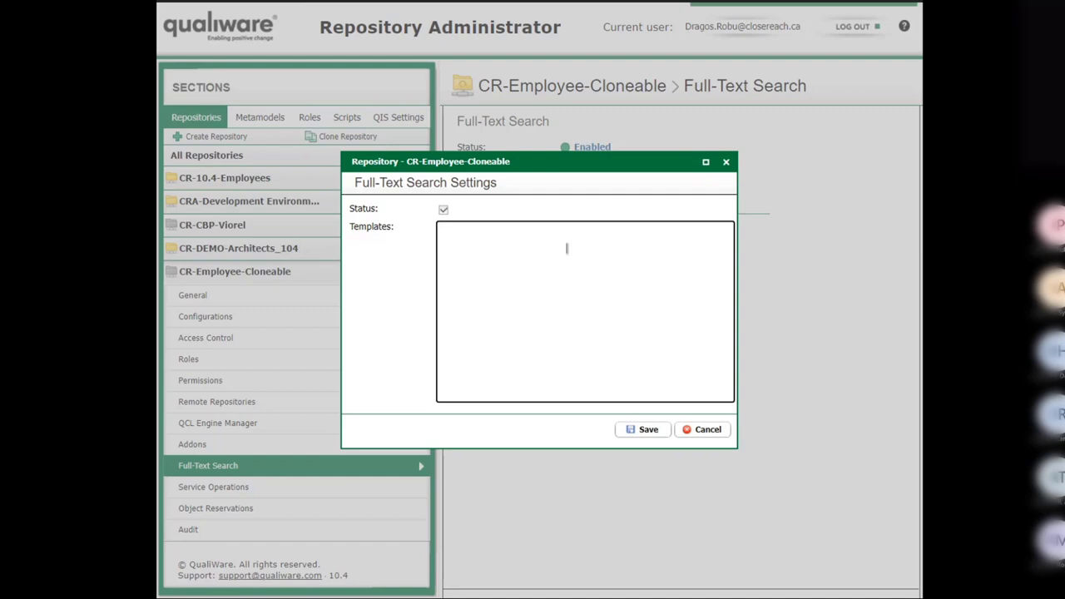
type("BusinessProcess")
key("Return")
type("Activity")
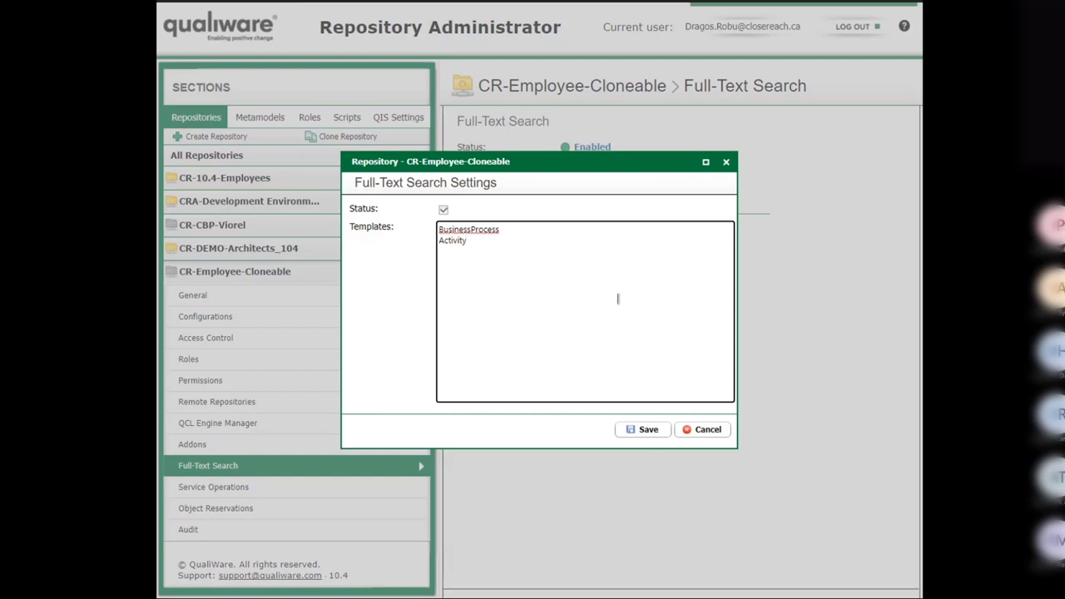
left_click(710, 431)
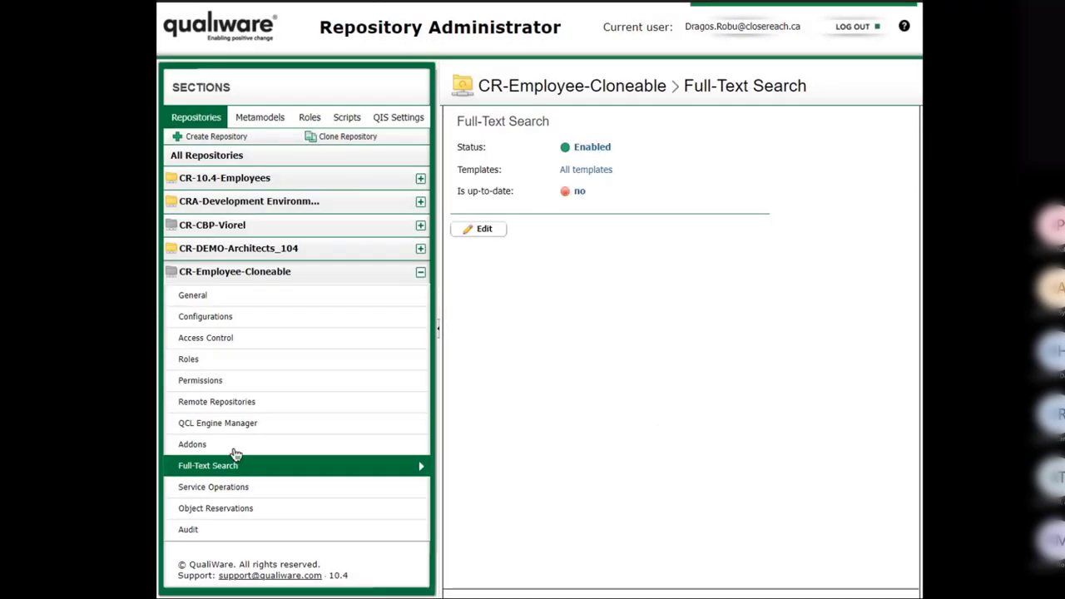
Examine the full-text search index operation of CR-Employee-Cloneable and the repository's general identity and status settings
left_click(237, 490)
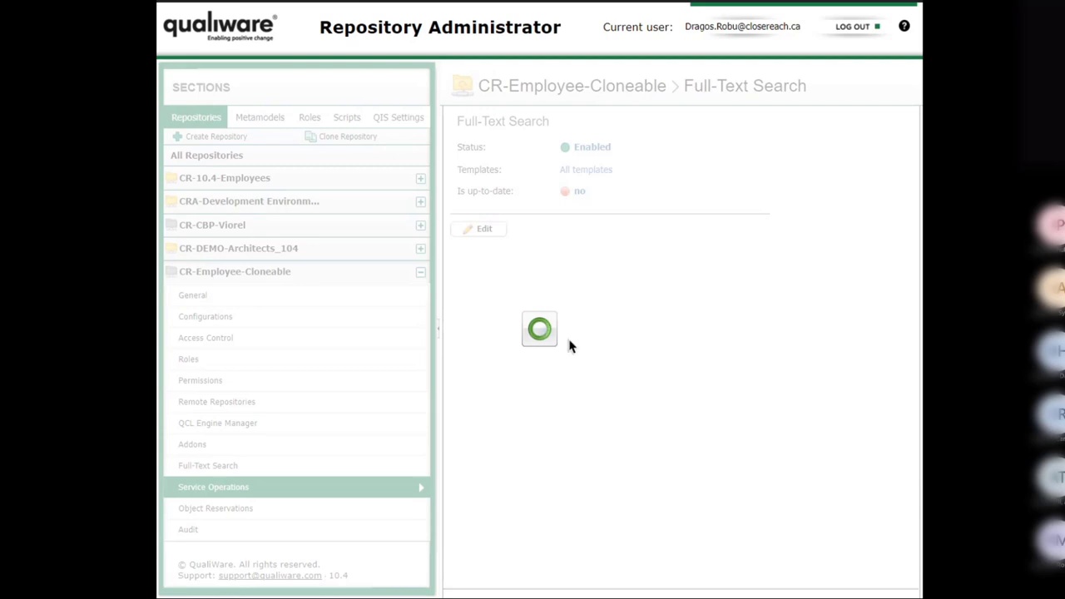
scroll(563, 329, "down", 5)
scroll(563, 329, "down", 2)
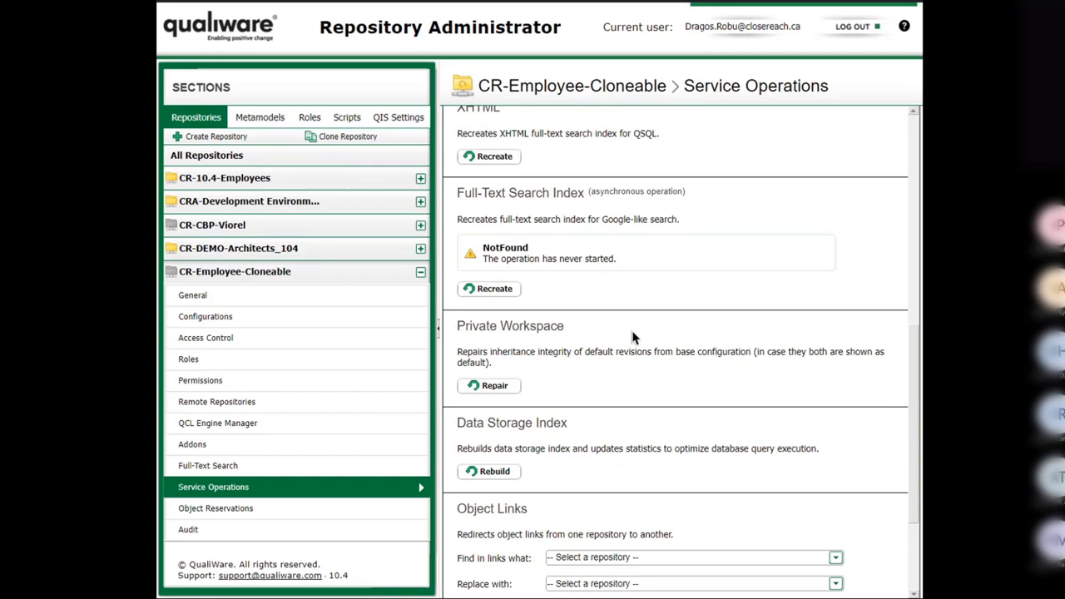
left_click(255, 296)
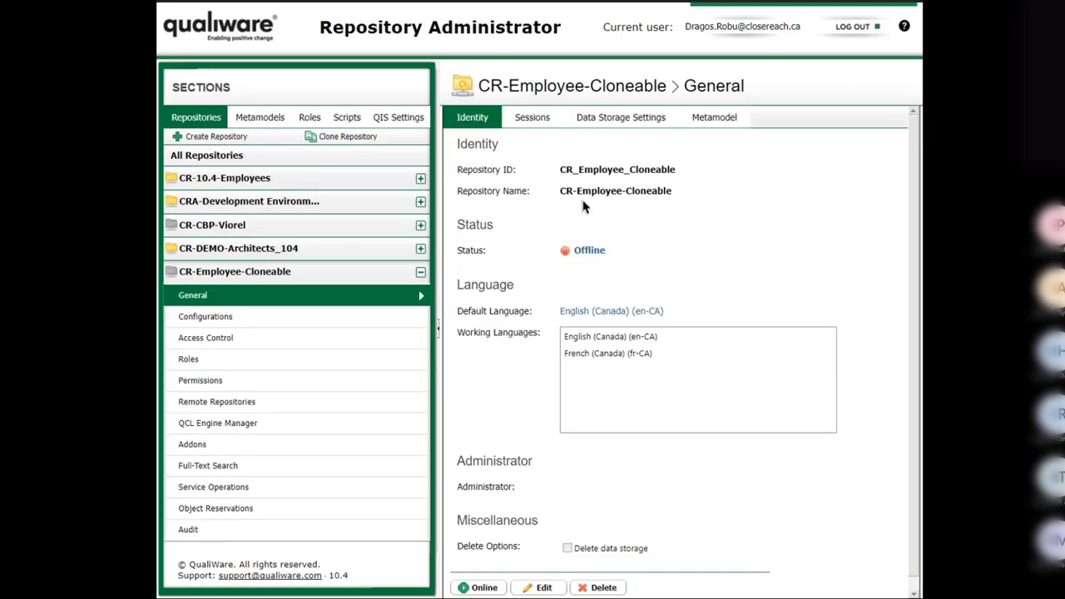
scroll(585, 207, "down", 1)
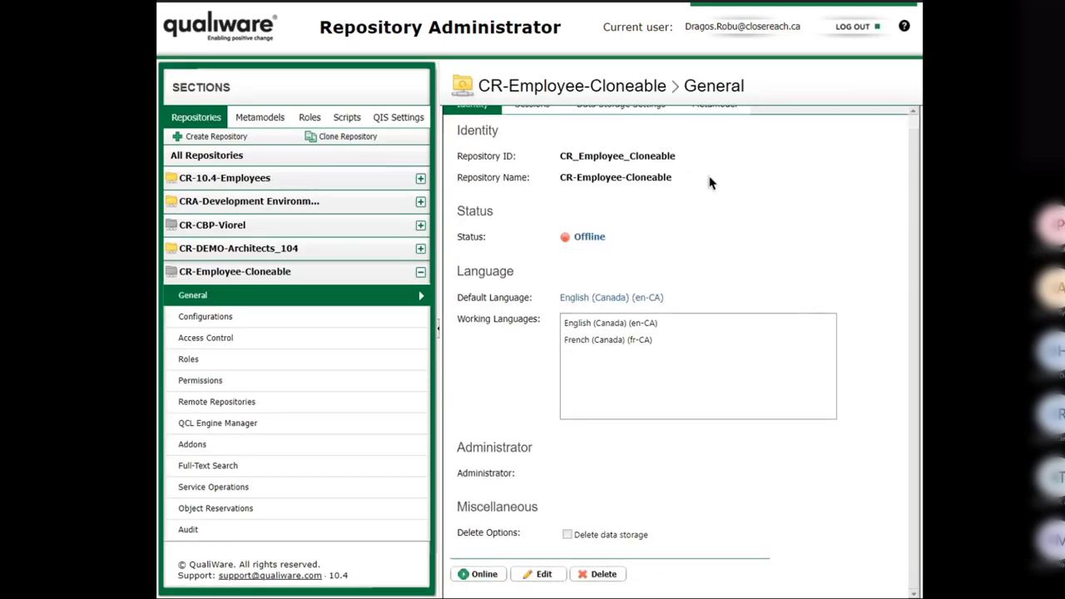
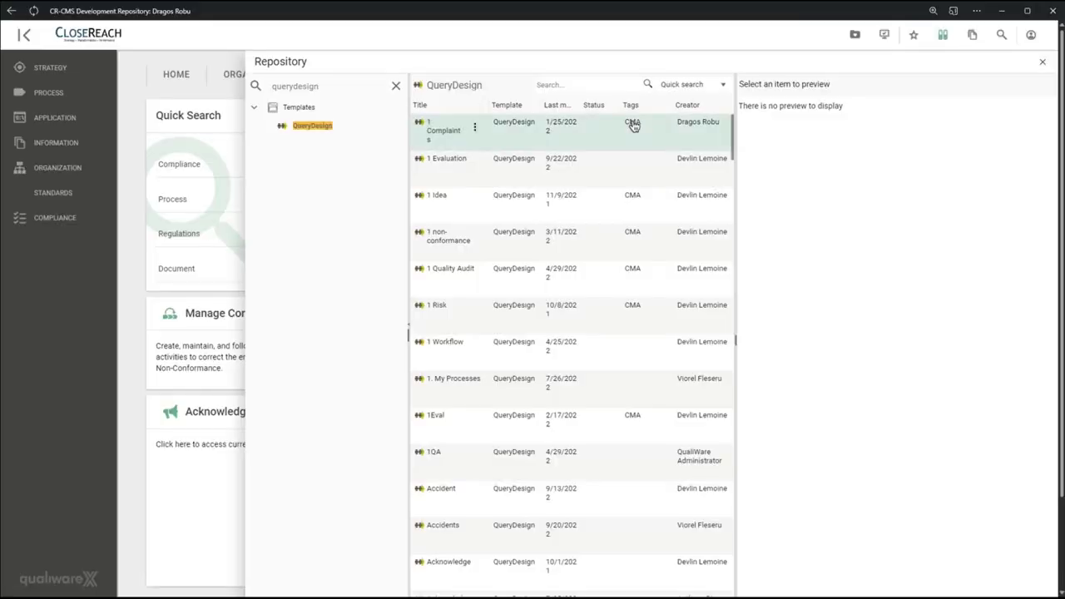
Switch back to the CloseReach site, close the repository explorer and look through the Manage Non-Conformances list
left_click(1042, 62)
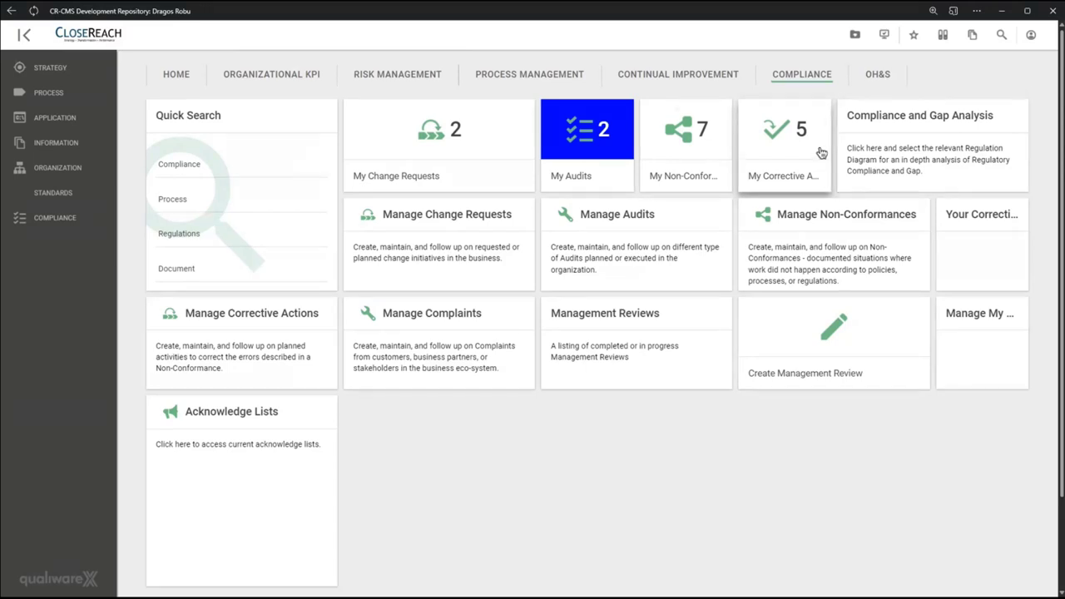
left_click(838, 247)
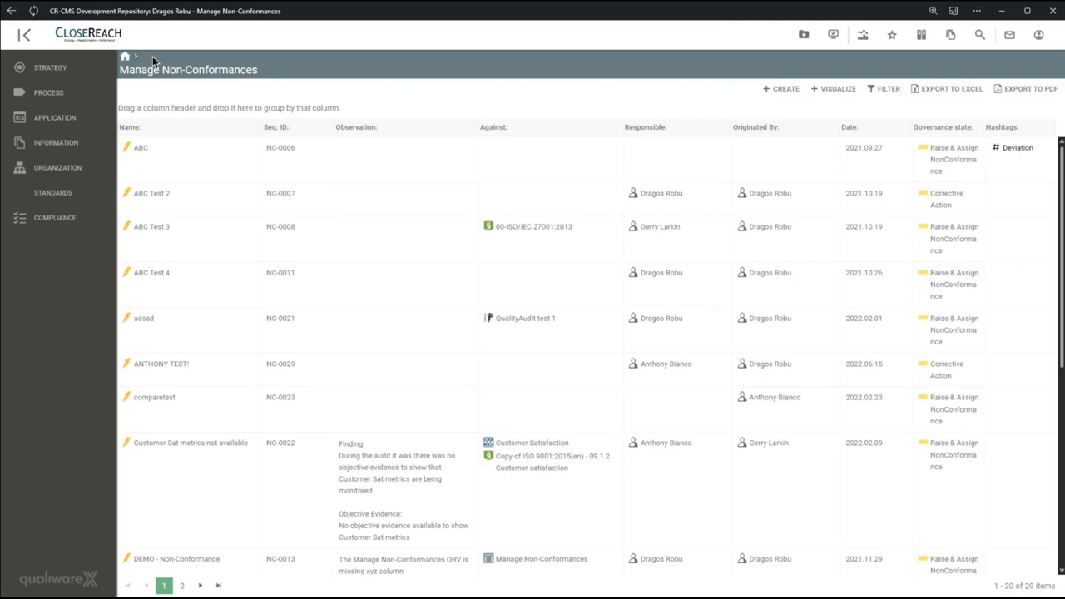
scroll(603, 193, "down", 5)
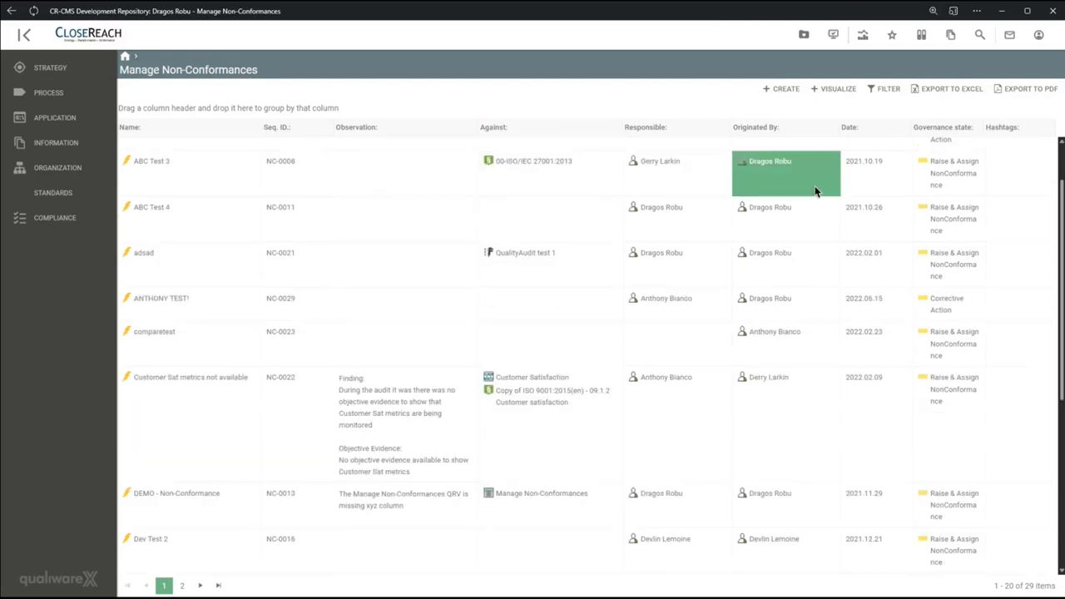
scroll(803, 216, "down", 1)
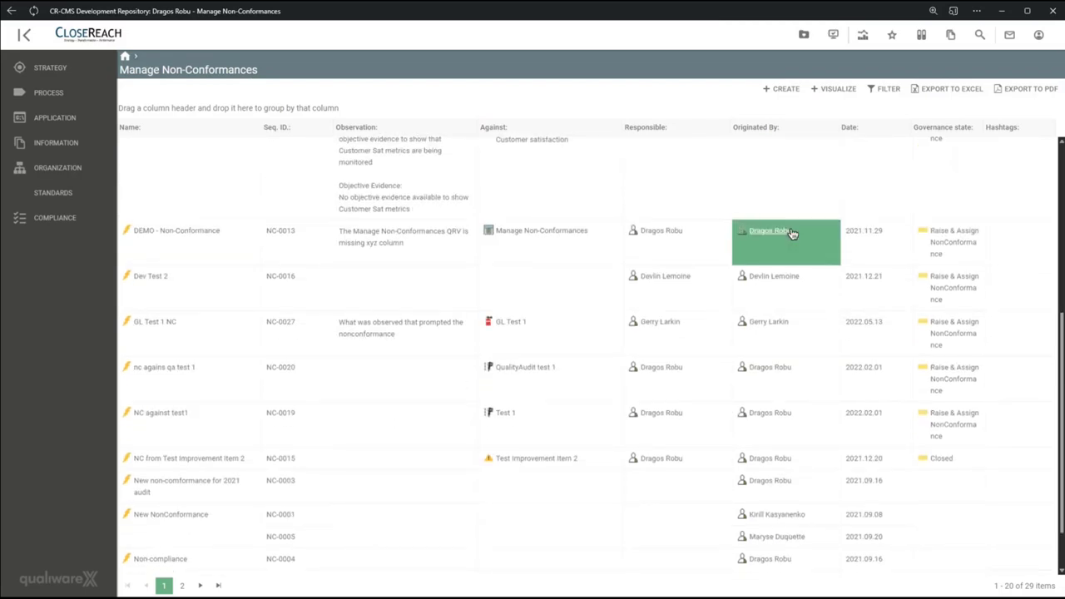
Look through the Manage Non-Conformances list and show the column filters, including the one for Responsible
scroll(769, 241, "up", 2)
scroll(767, 254, "up", 2)
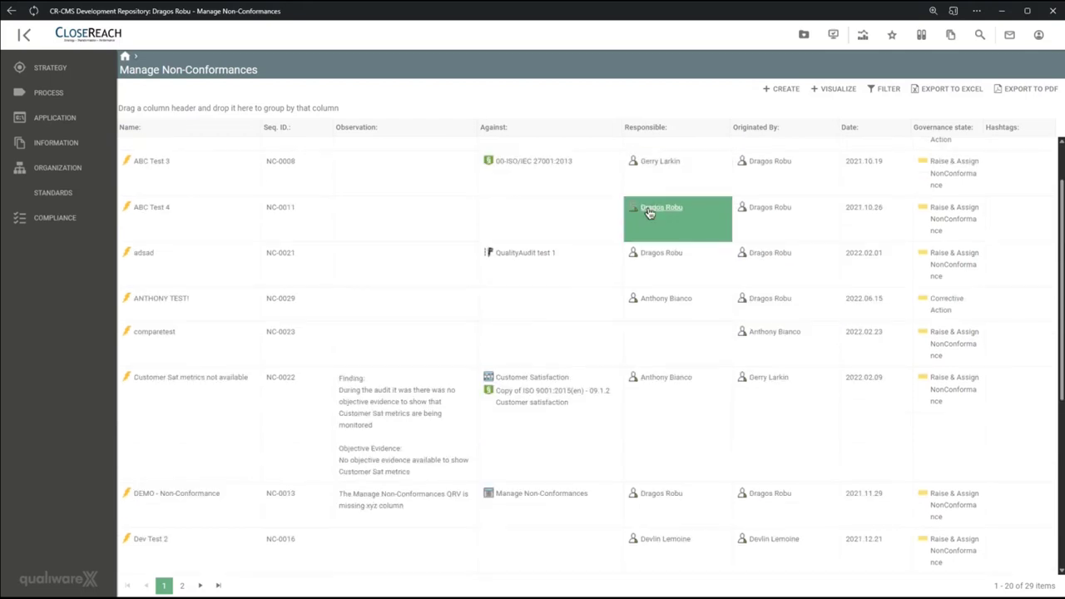
scroll(666, 253, "down", 4)
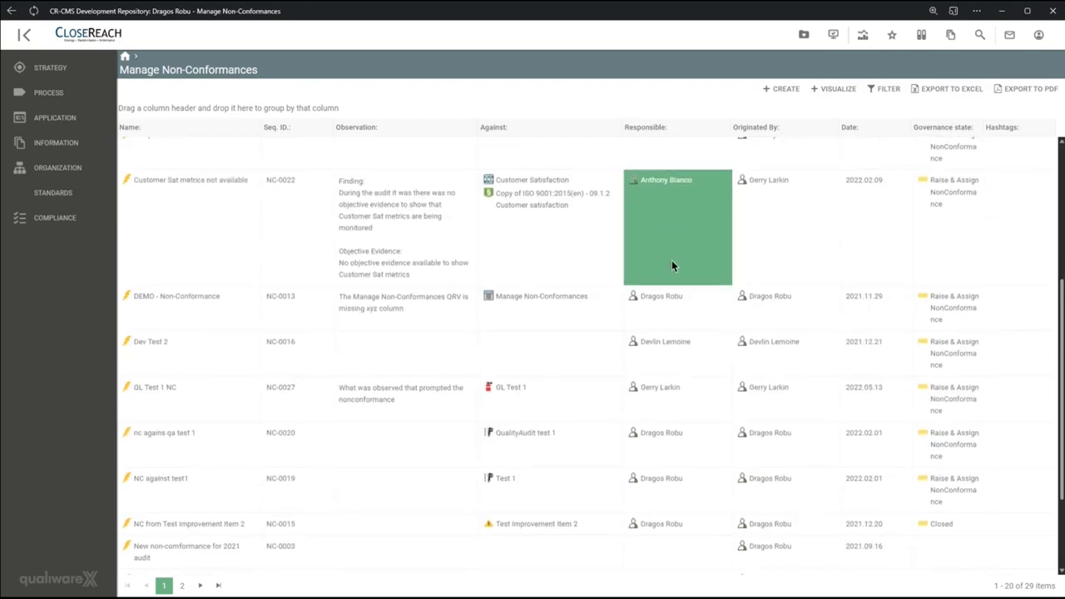
scroll(672, 262, "down", 1)
scroll(671, 268, "up", 5)
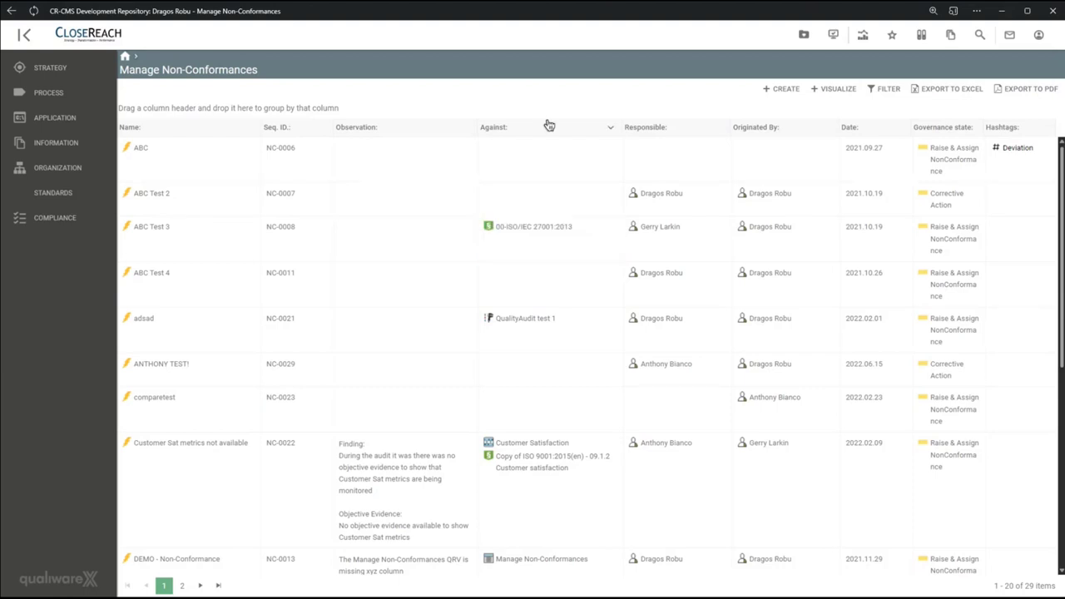
left_click(884, 88)
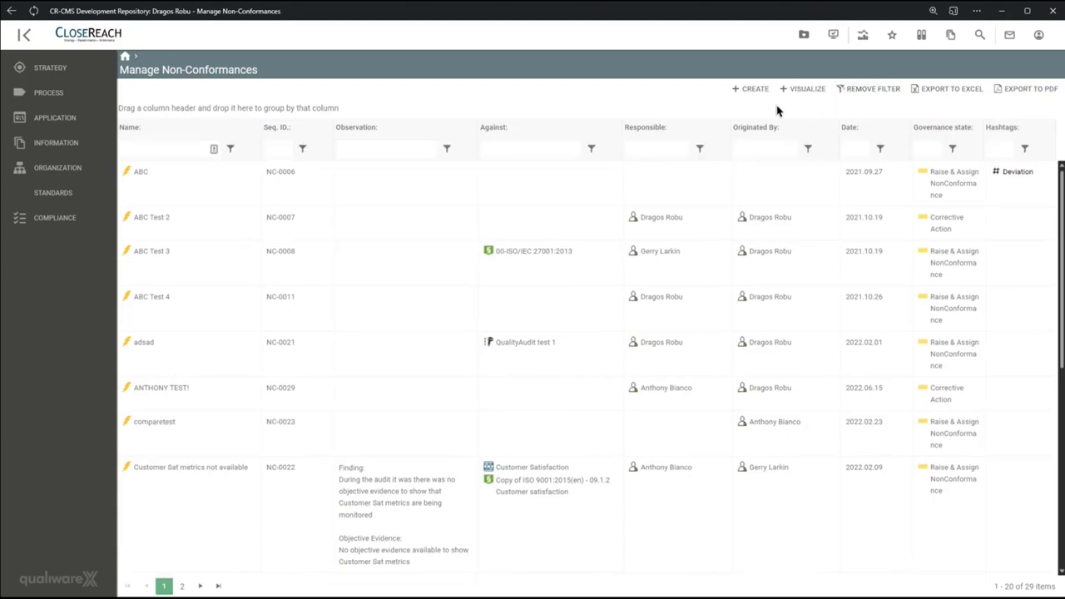
left_click(666, 148)
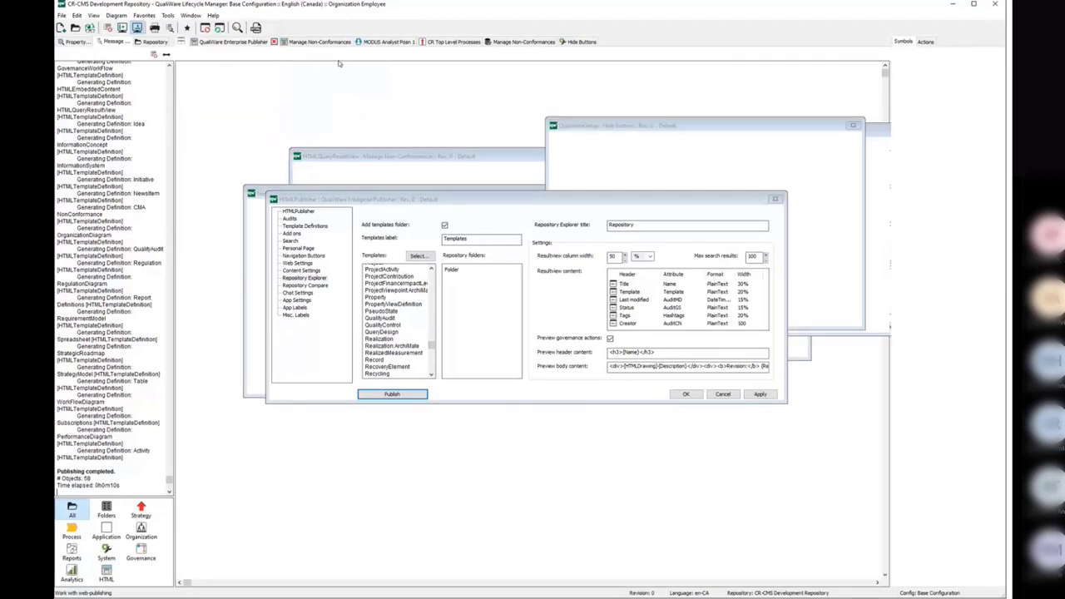
Switch to QualiWare Lifecycle Manager and open the Manage Non-Conformances GenericQuery used as the query result view's external data source
left_click(313, 42)
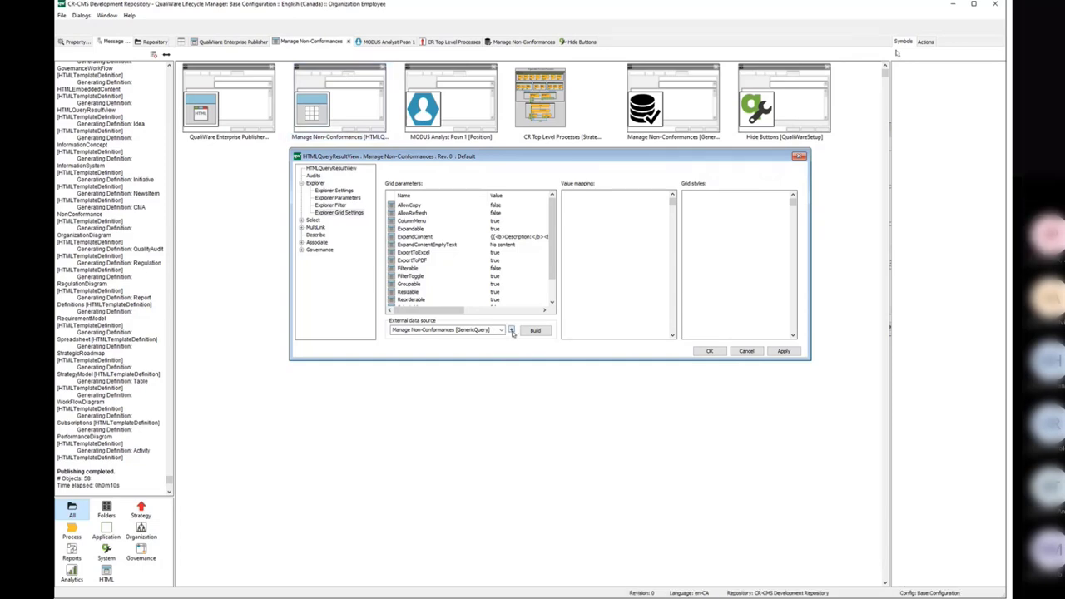
left_click(512, 330)
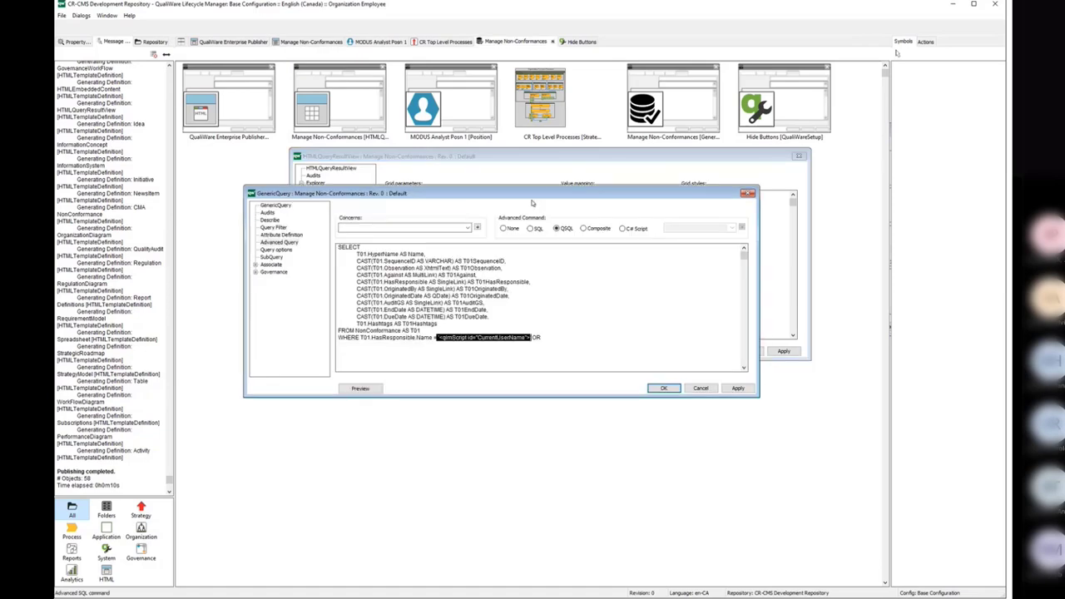
left_click(569, 363)
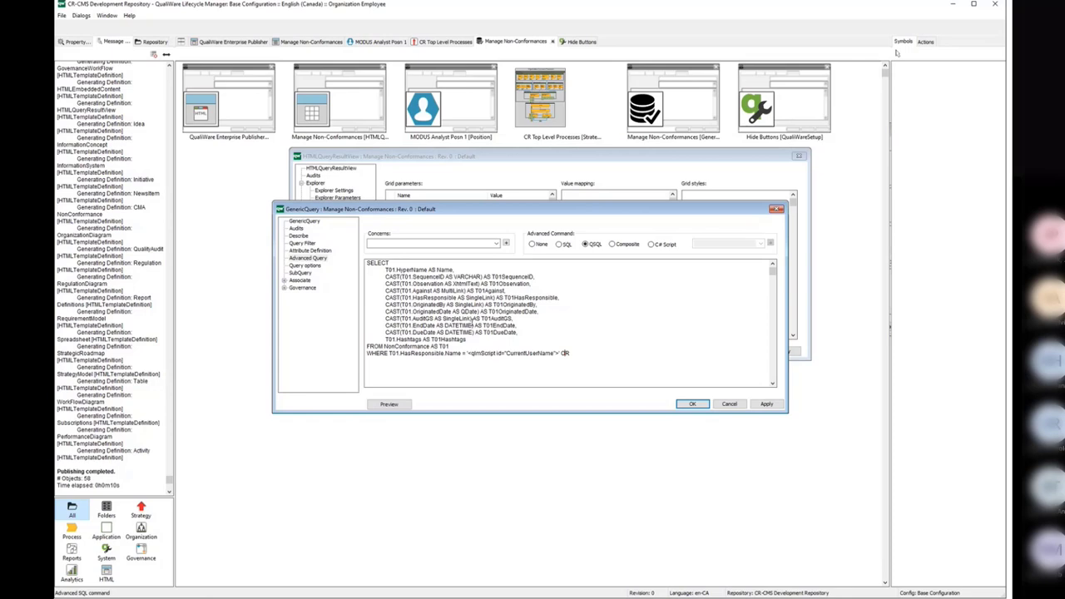
Delete the WHERE line from the Manage Non-Conformances query
left_click_drag(587, 358, 368, 263)
left_click(587, 356)
key("End")
key("Return")
left_click_drag(574, 355, 374, 355)
left_click(367, 354)
key("shift+End")
key("Delete")
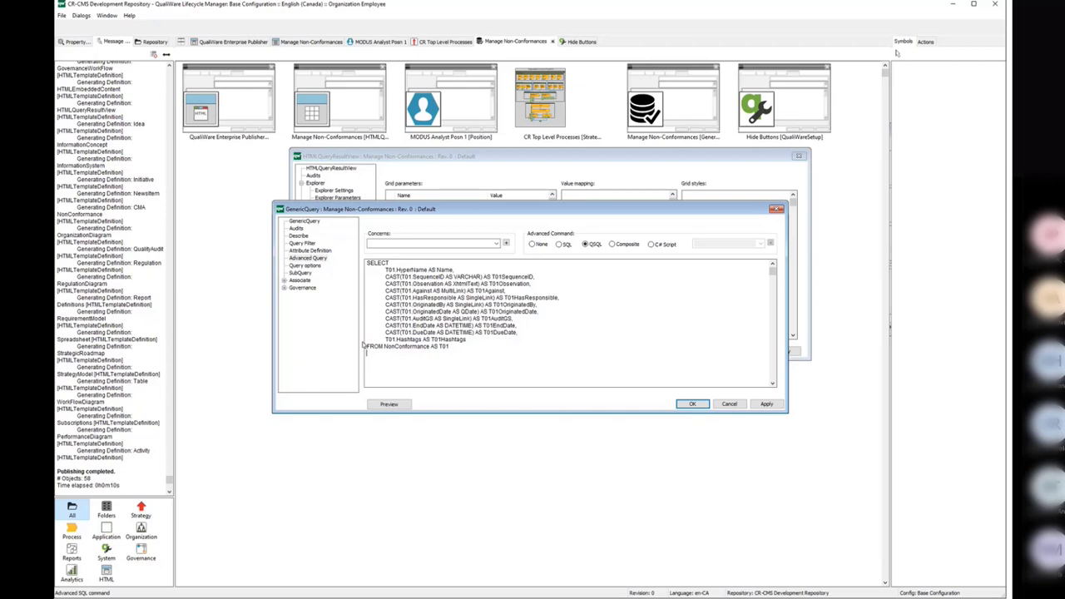
Add the query condition WHERE T01.HasResponsible.Name = '<qlmScript id="CurrentUserName">' below the FROM line
type("WHERE")
type("T01.HasResponsible.Name = '<gmScript")
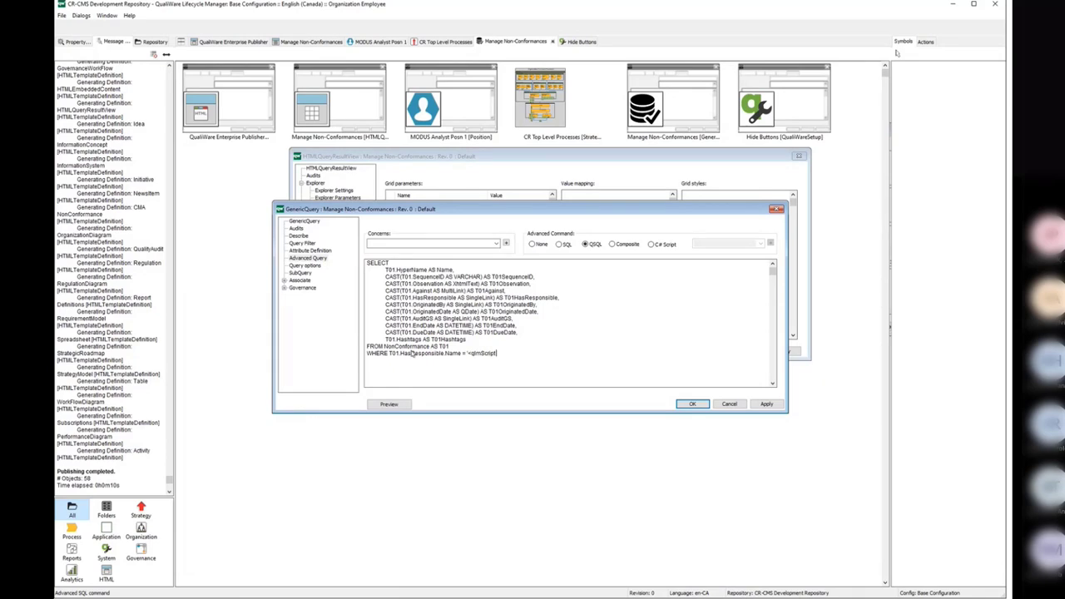
type(" id='CurrentUserName'>'")
left_click_drag(440, 354, 452, 357)
left_click(508, 355)
left_click_drag(566, 353, 467, 353)
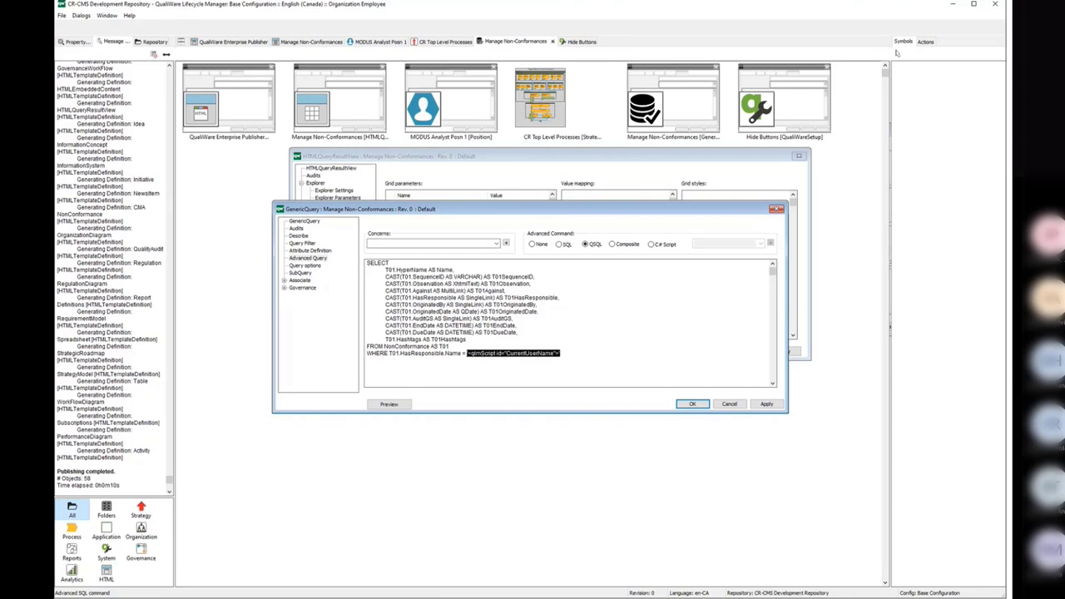
left_click(579, 353)
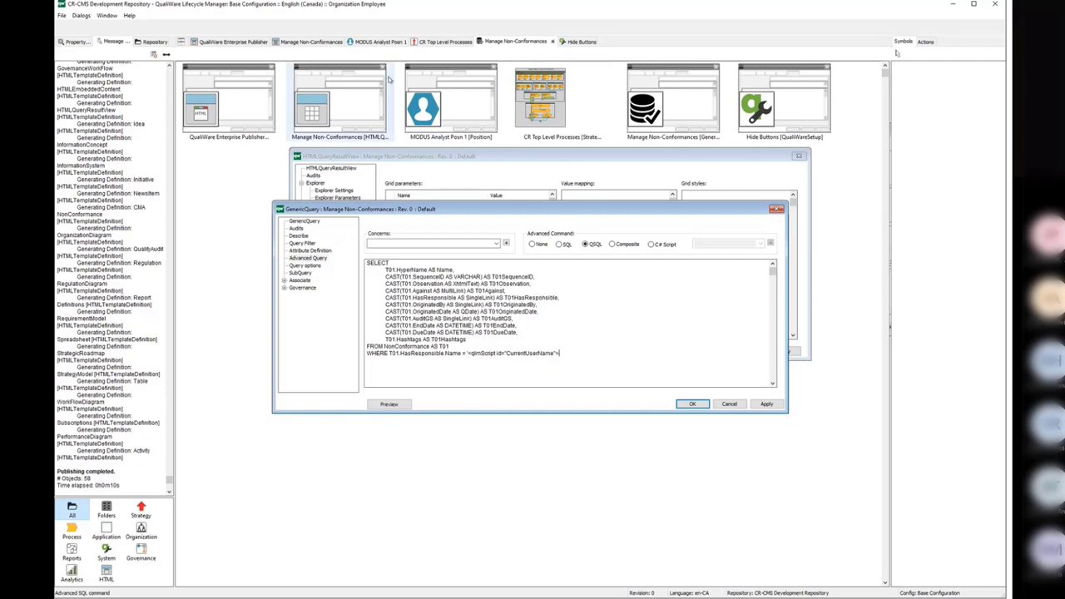
Bring up the MODUS Analyst Posn 1 position and look through its position holders
left_click(379, 42)
left_click_drag(645, 127, 484, 226)
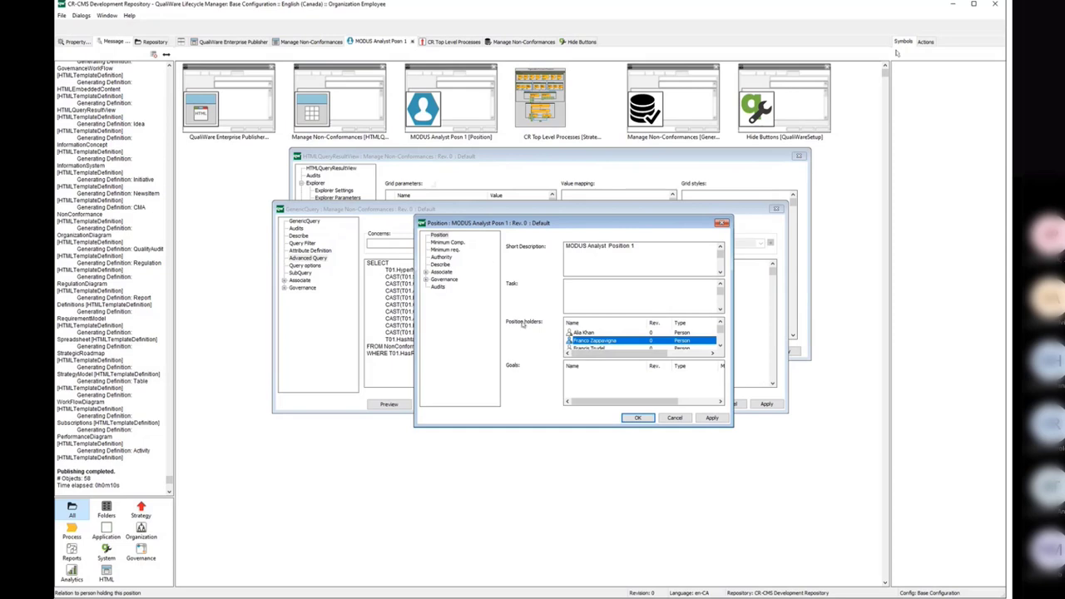
scroll(608, 338, "down", 3)
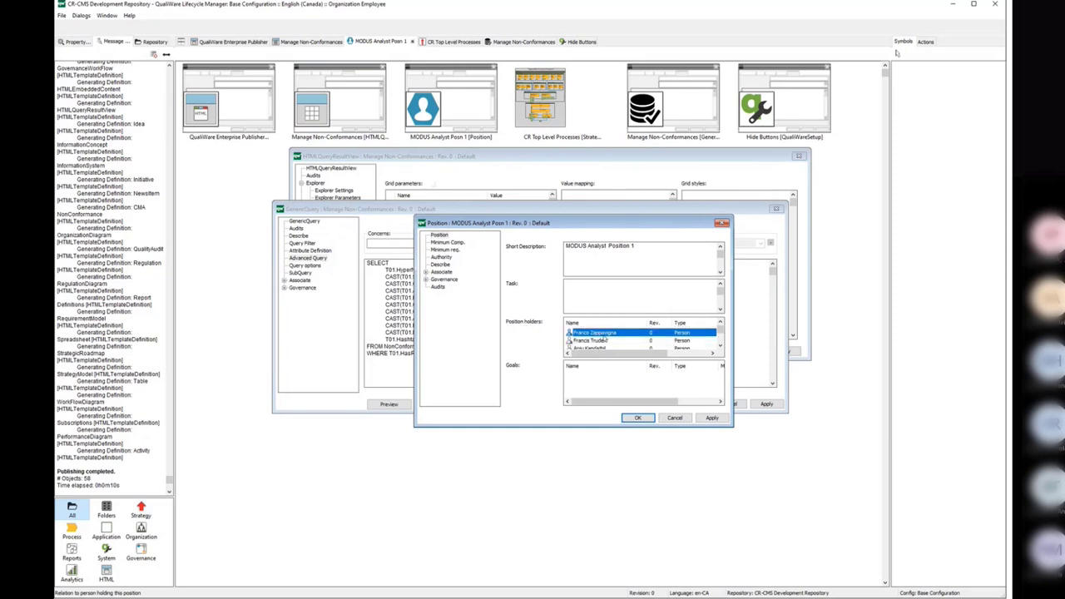
scroll(612, 340, "up", 3)
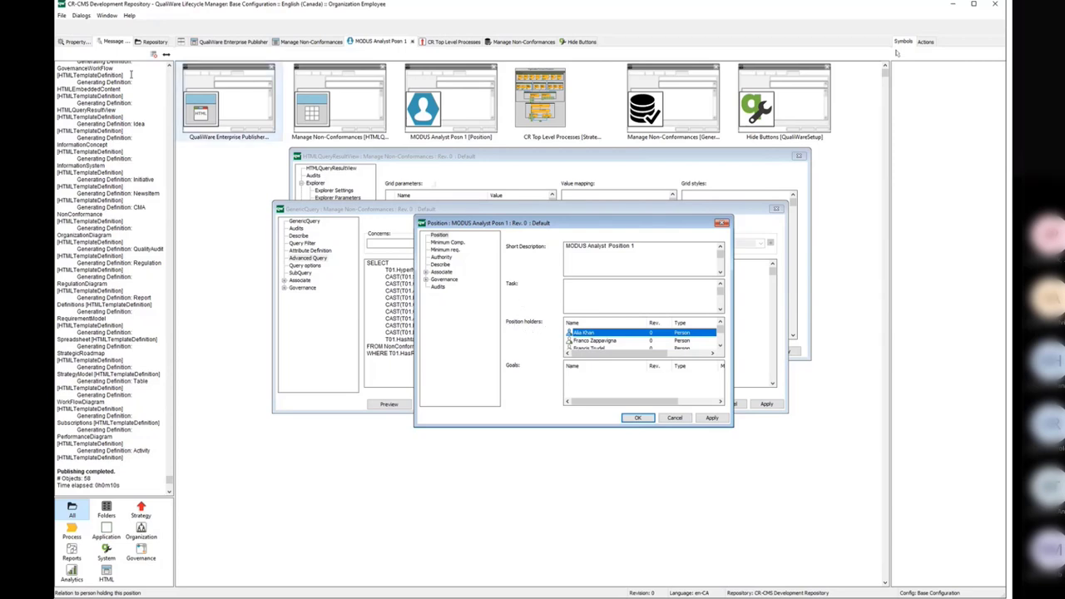
left_click_drag(428, 227, 411, 231)
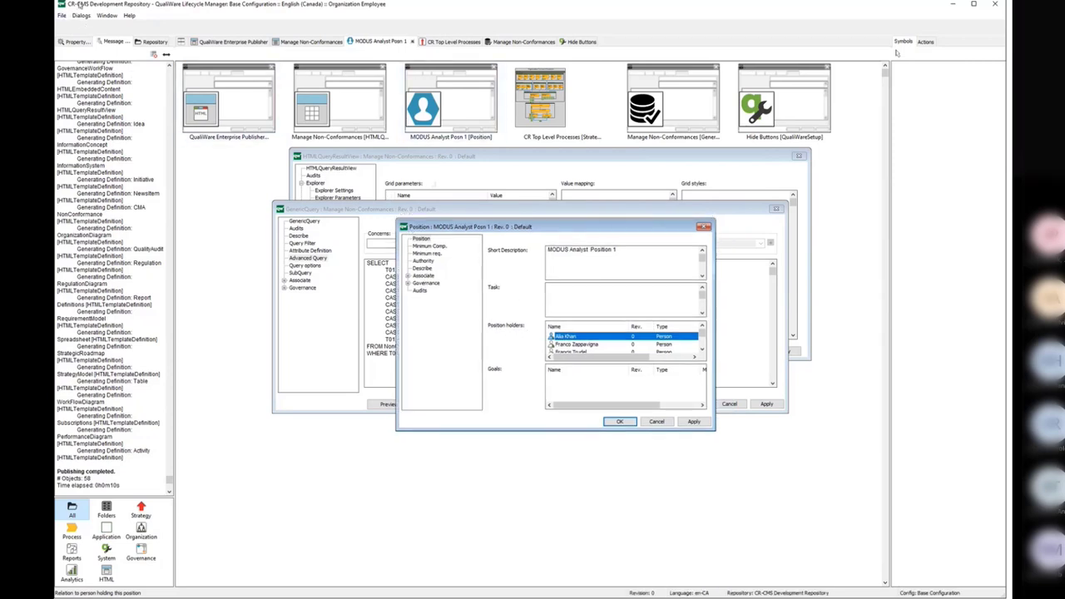
List the position's properties, examine the attribute name of its position holder relation, and return to the Manage Non-Conformances query
left_click(61, 15)
left_click(77, 28)
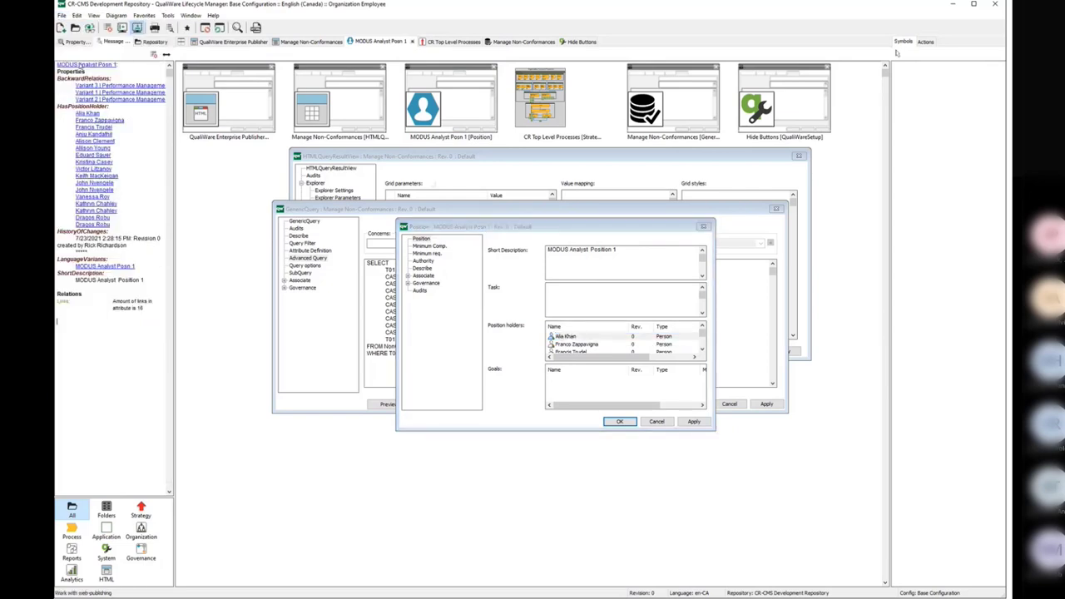
left_click(60, 109)
left_click(103, 108)
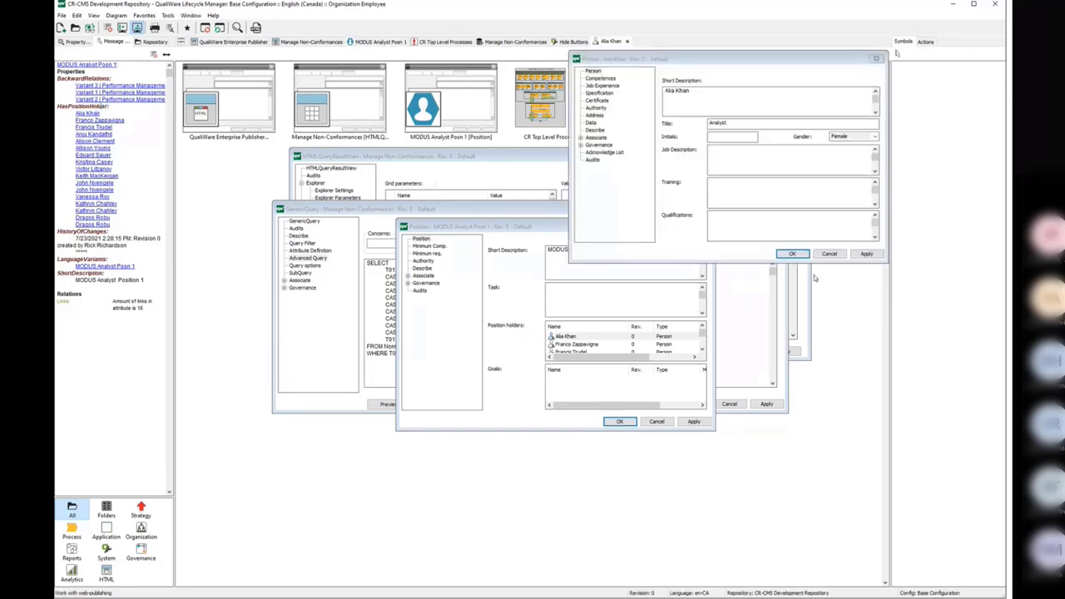
key("Escape")
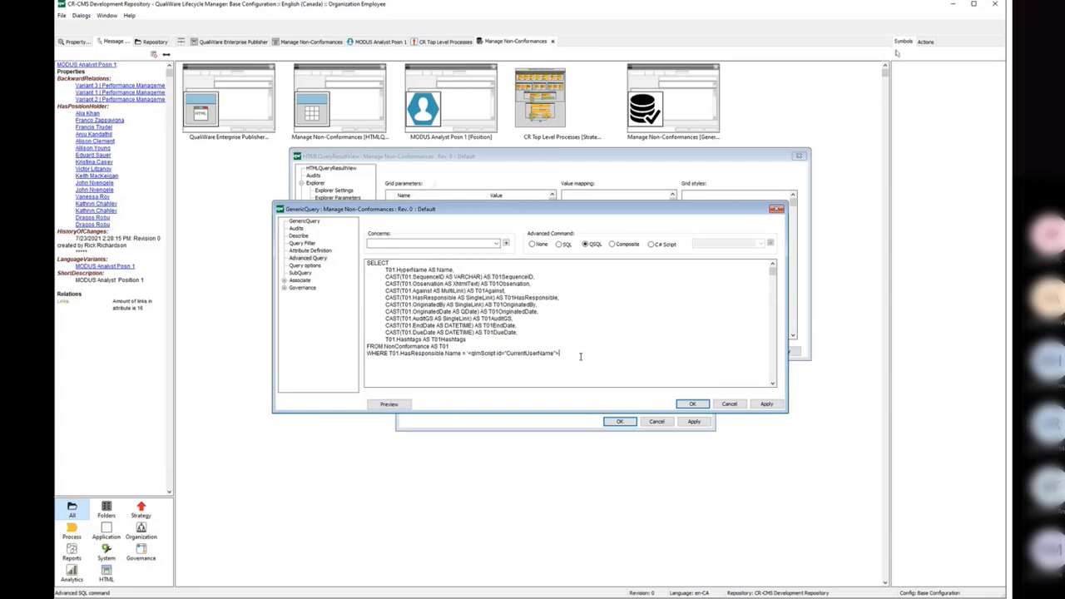
Extend the WHERE clause with OR and a copy of the T01.HasResponsible.Name current-user condition
type("' OR")
left_click_drag(558, 353, 390, 356)
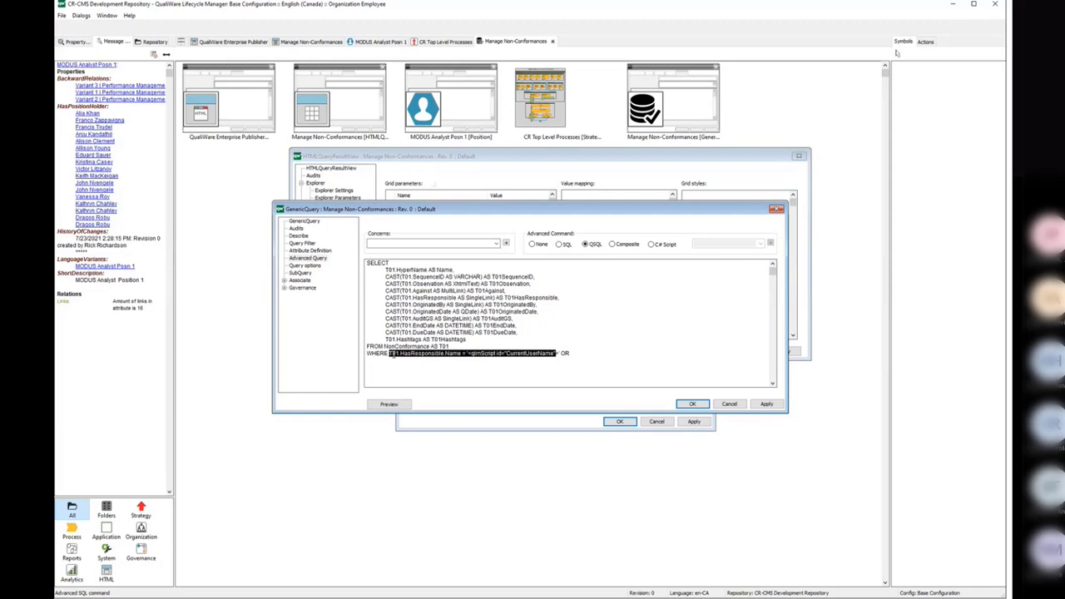
key("ctrl+c")
left_click(622, 363)
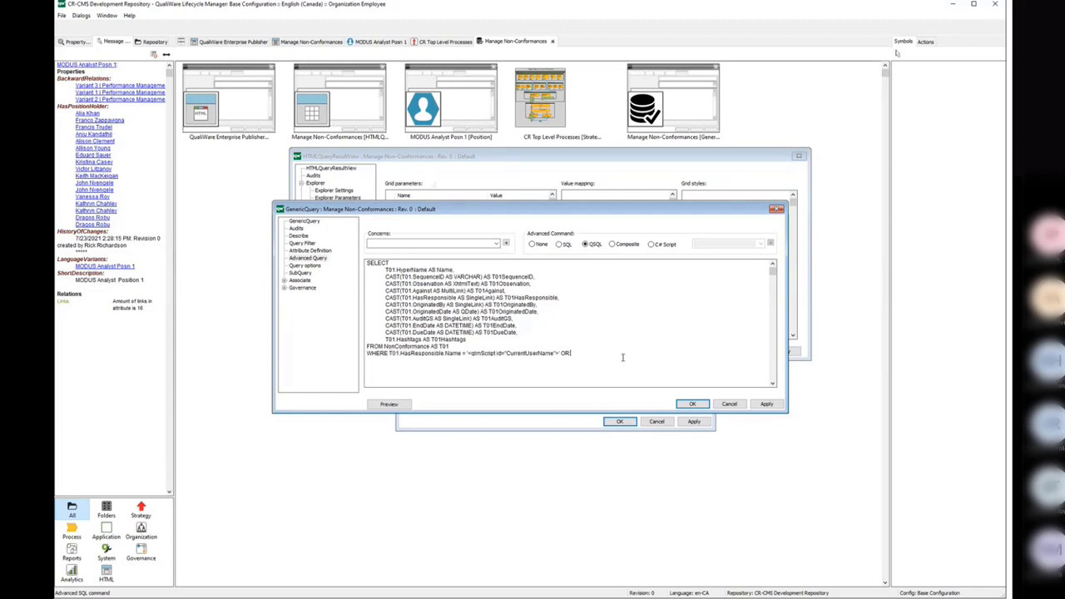
key("ctrl+v")
type(">")
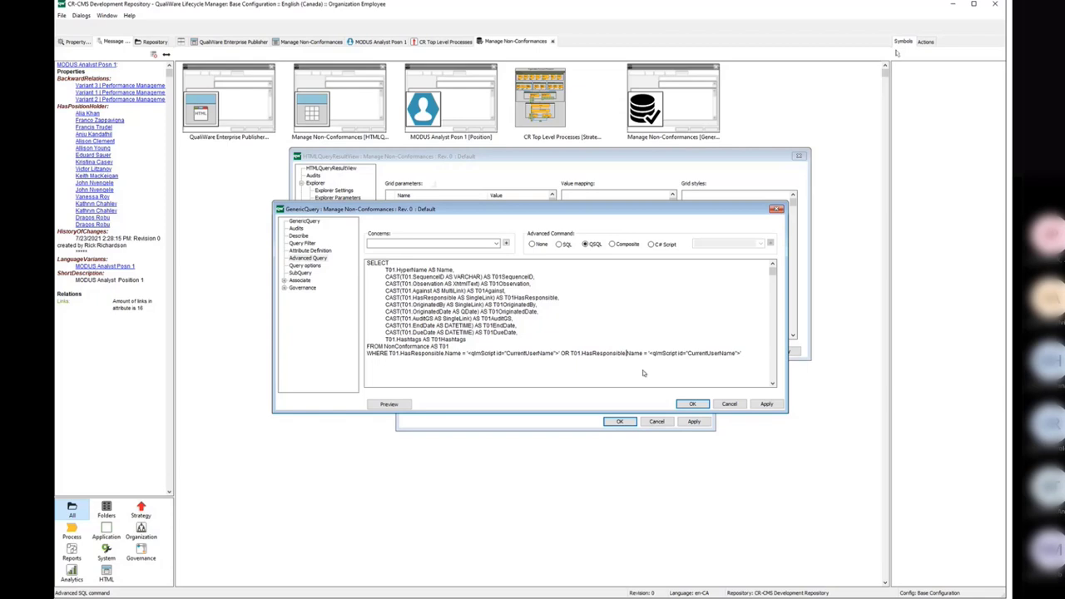
Change the second condition's attribute to T01.HasResponsible.HasPositionHolder.Name and preview the query
type(".HasPosition")
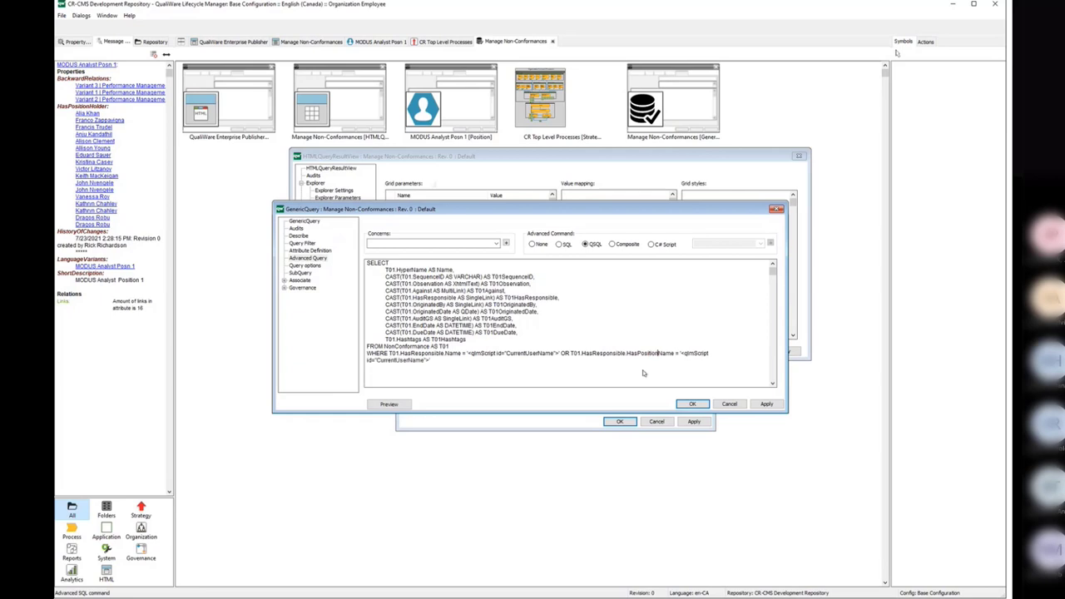
type("Holder.")
left_click(405, 405)
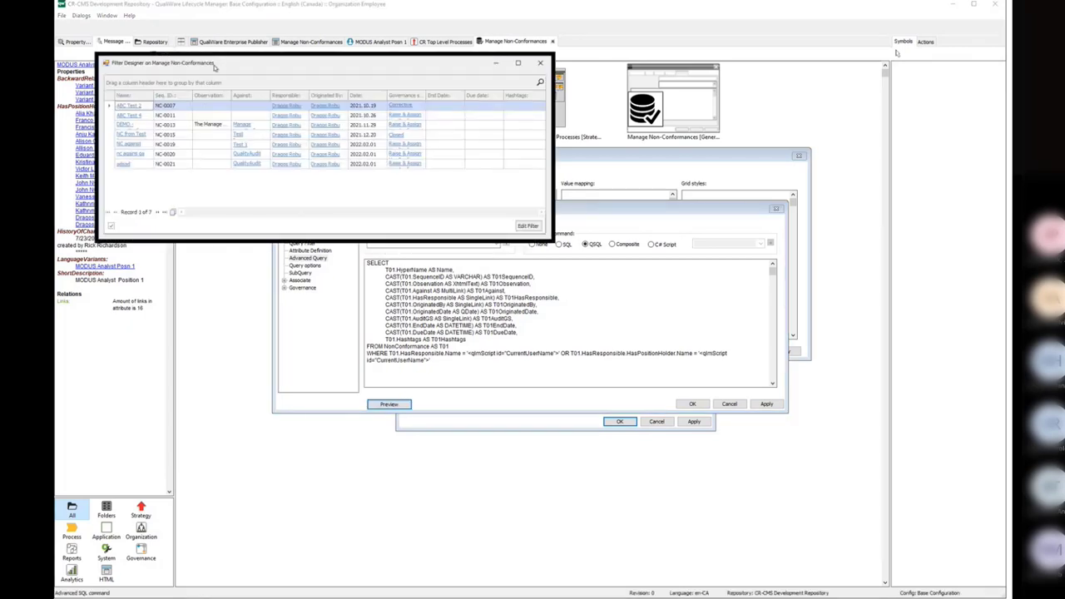
left_click_drag(214, 68, 310, 141)
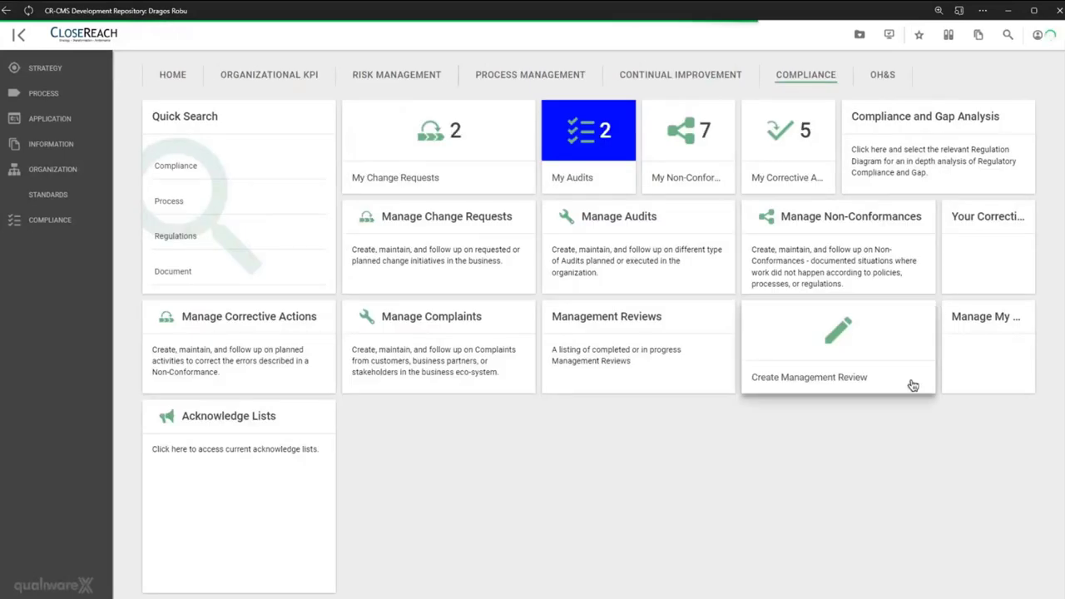
Switch to the CloseReach site and review the Manage My Non-Conformances list from the compliance page
left_click(979, 362)
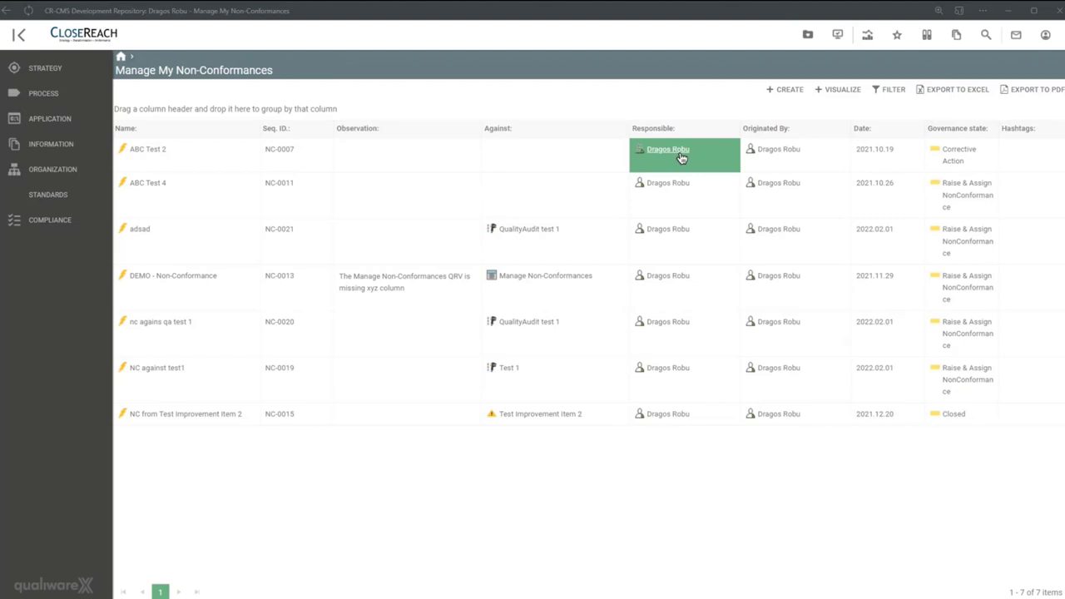
mouse_move(680, 158)
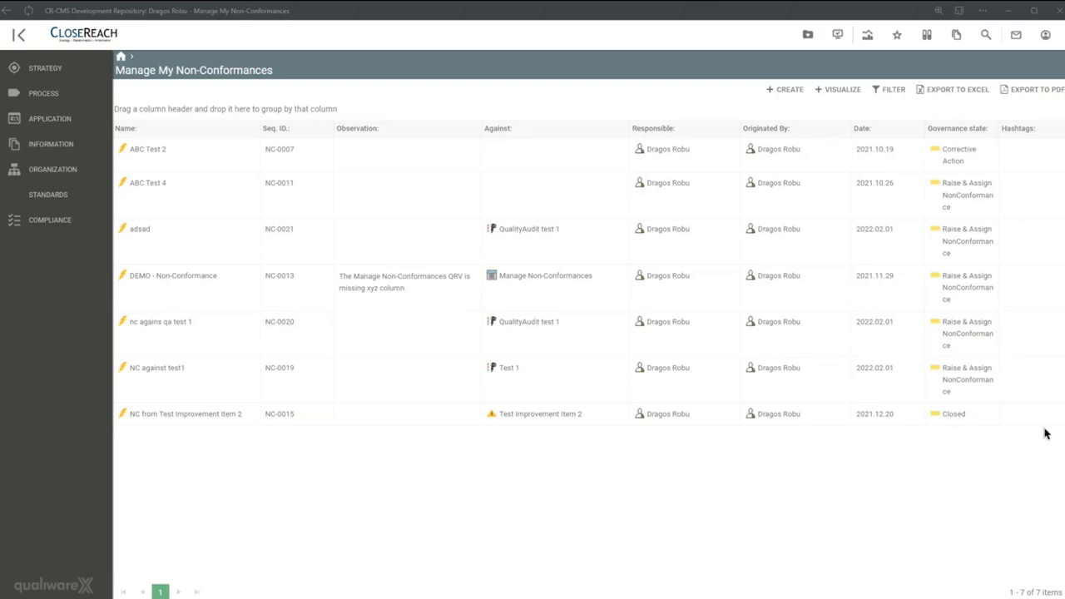
left_click(842, 16)
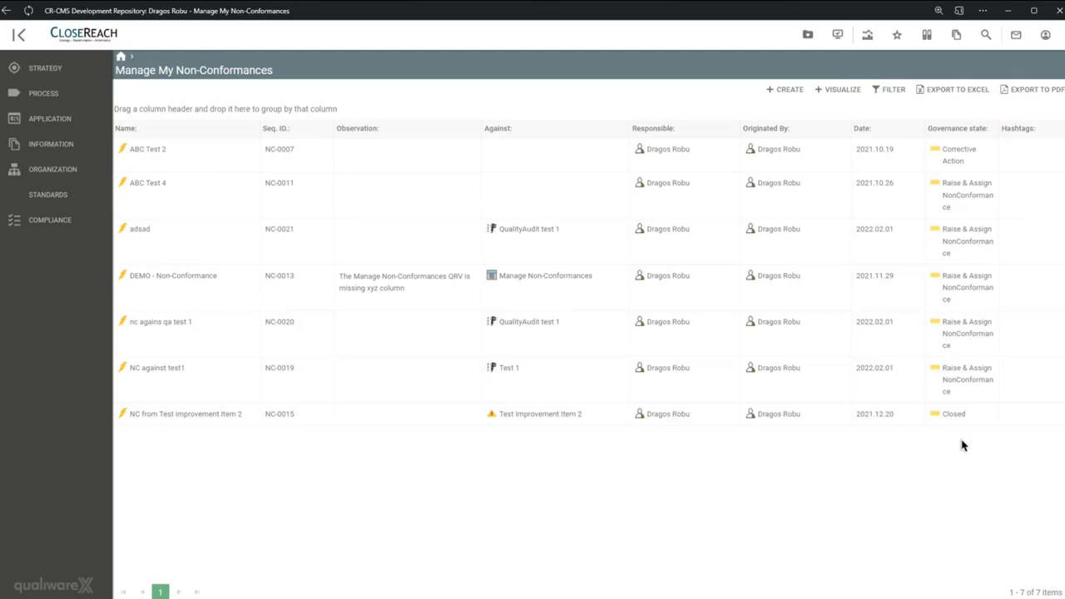
left_click(1060, 290)
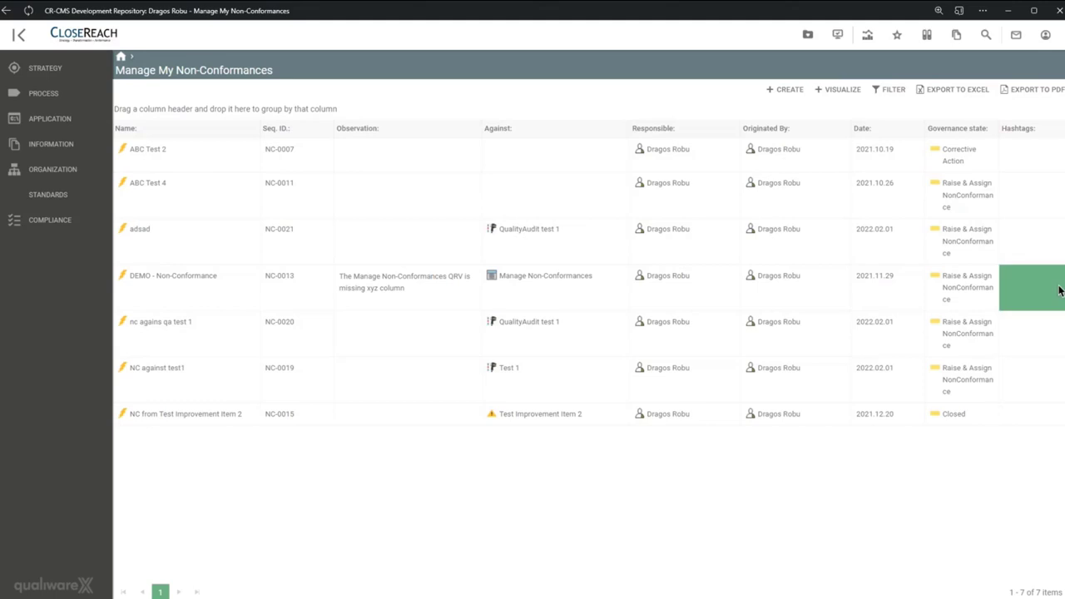